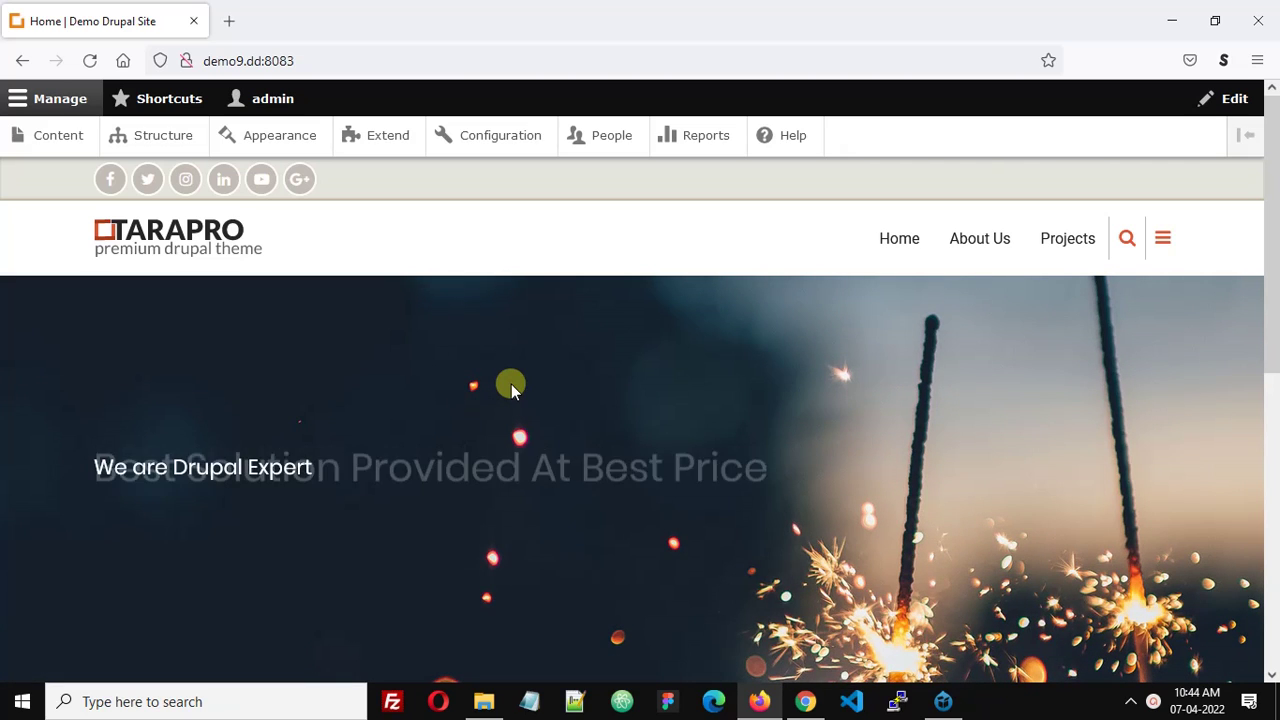
Switch to the Tara demo site in Chrome and examine the layout of its Latest Blog Posts section.
scroll(511, 384, down, 2)
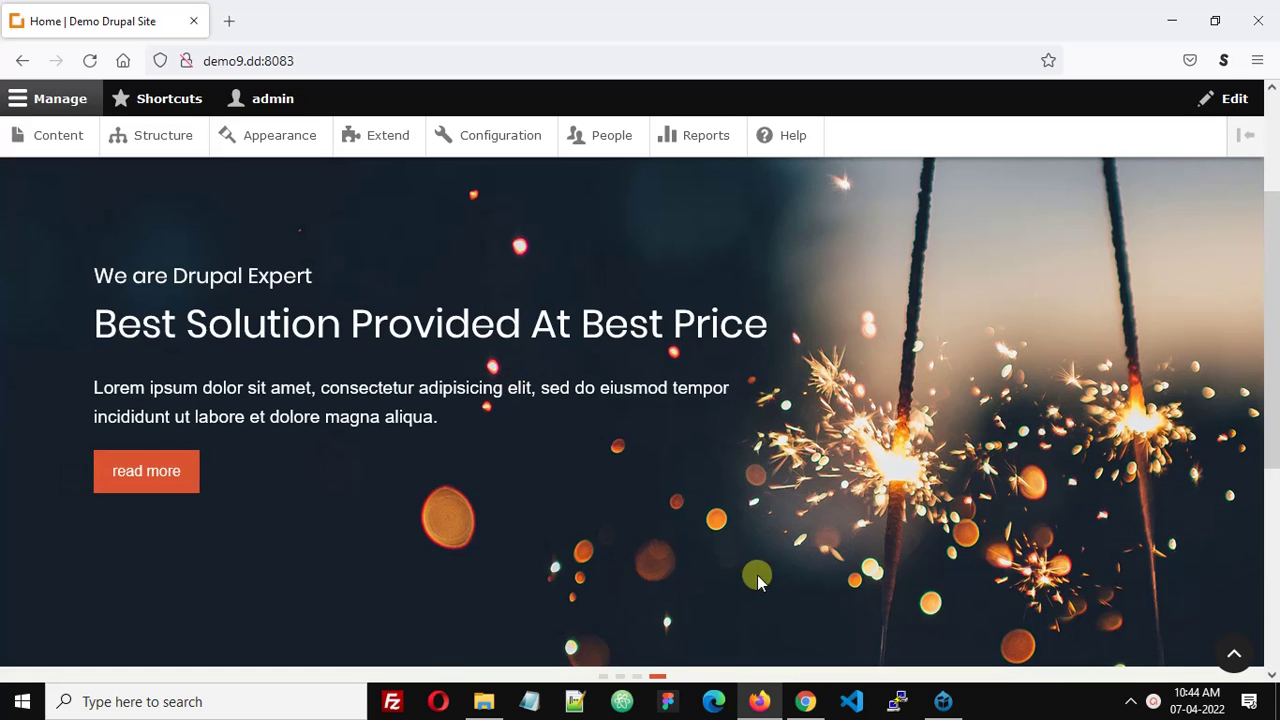
scroll(657, 461, up, 2)
click(810, 702)
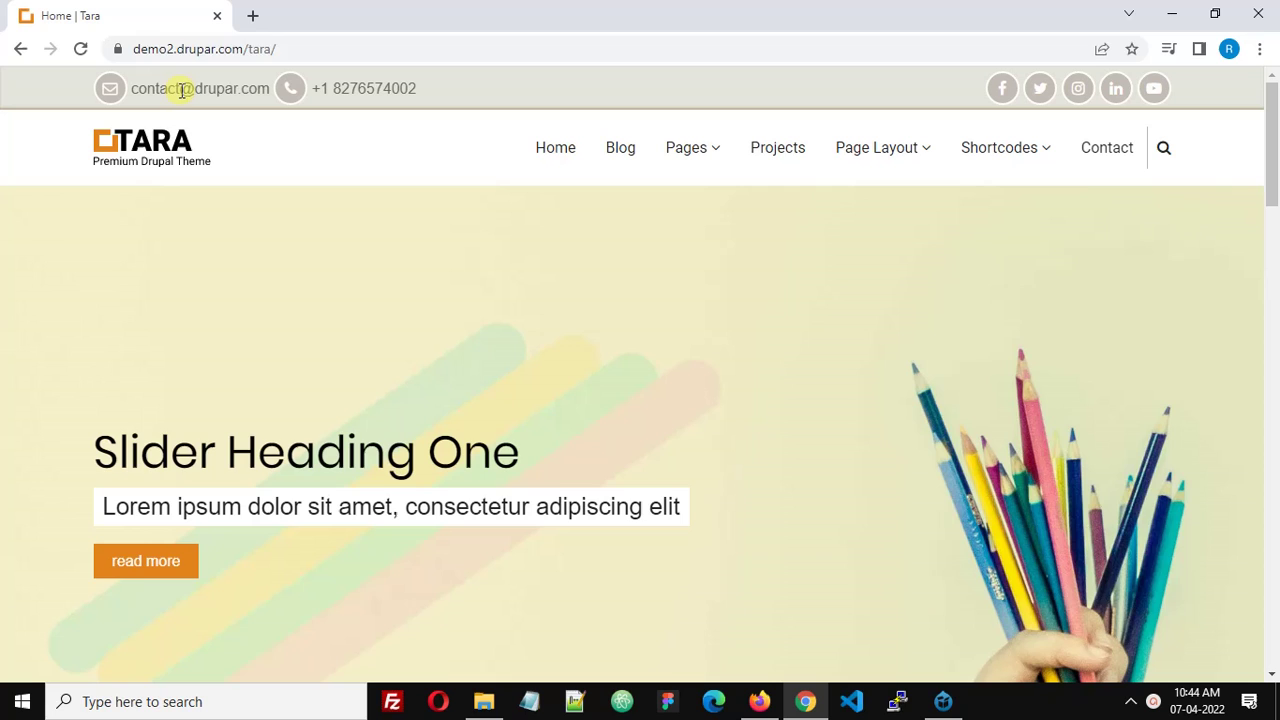
scroll(600, 271, down, 20)
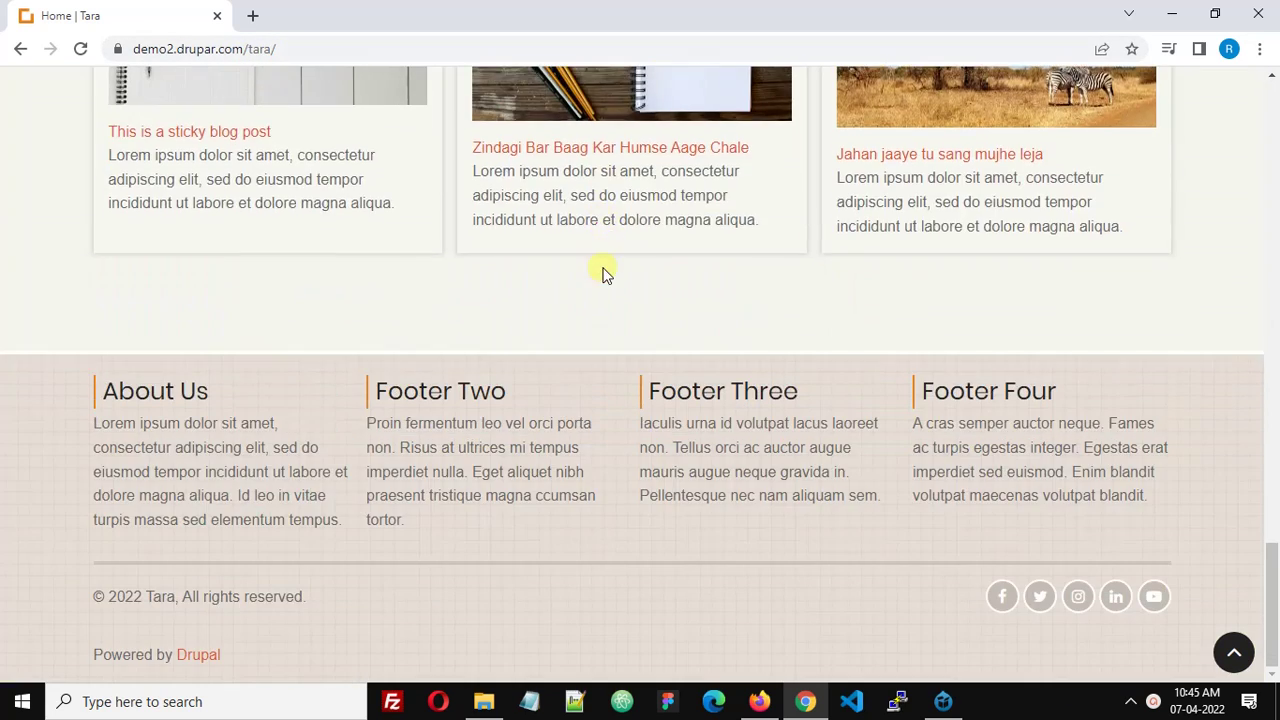
scroll(603, 270, up, 5)
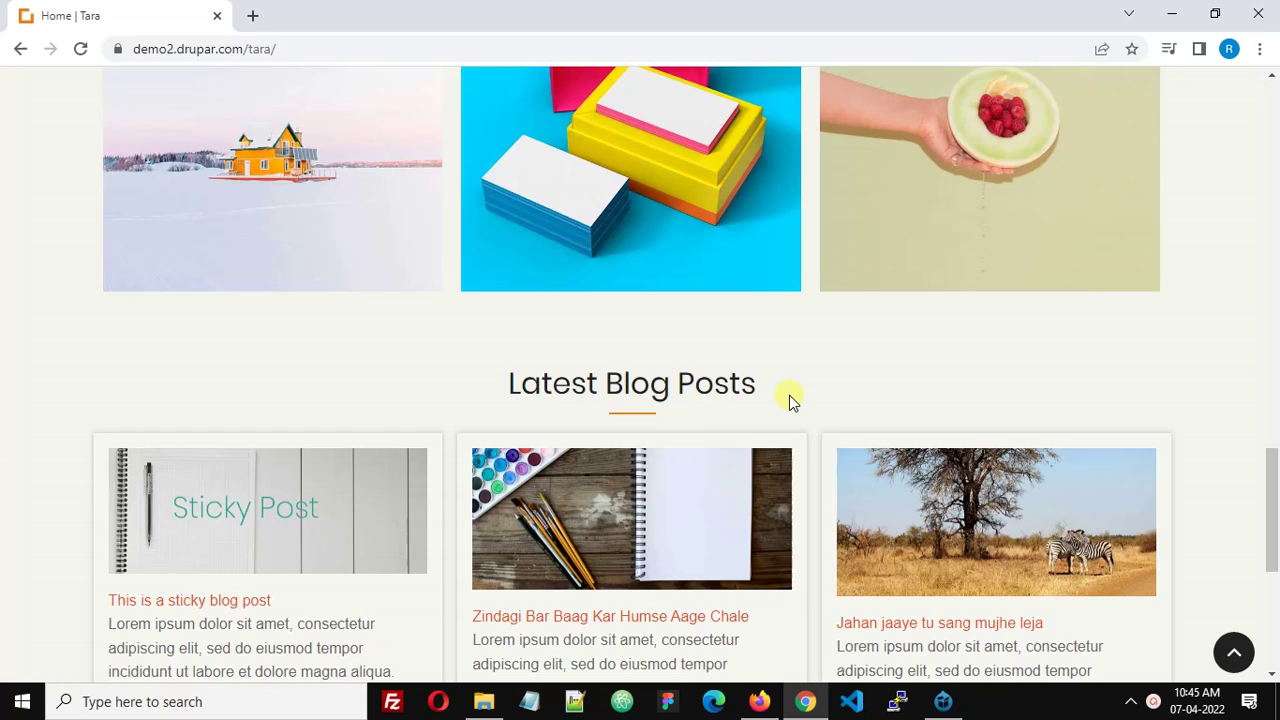
scroll(780, 405, down, 1)
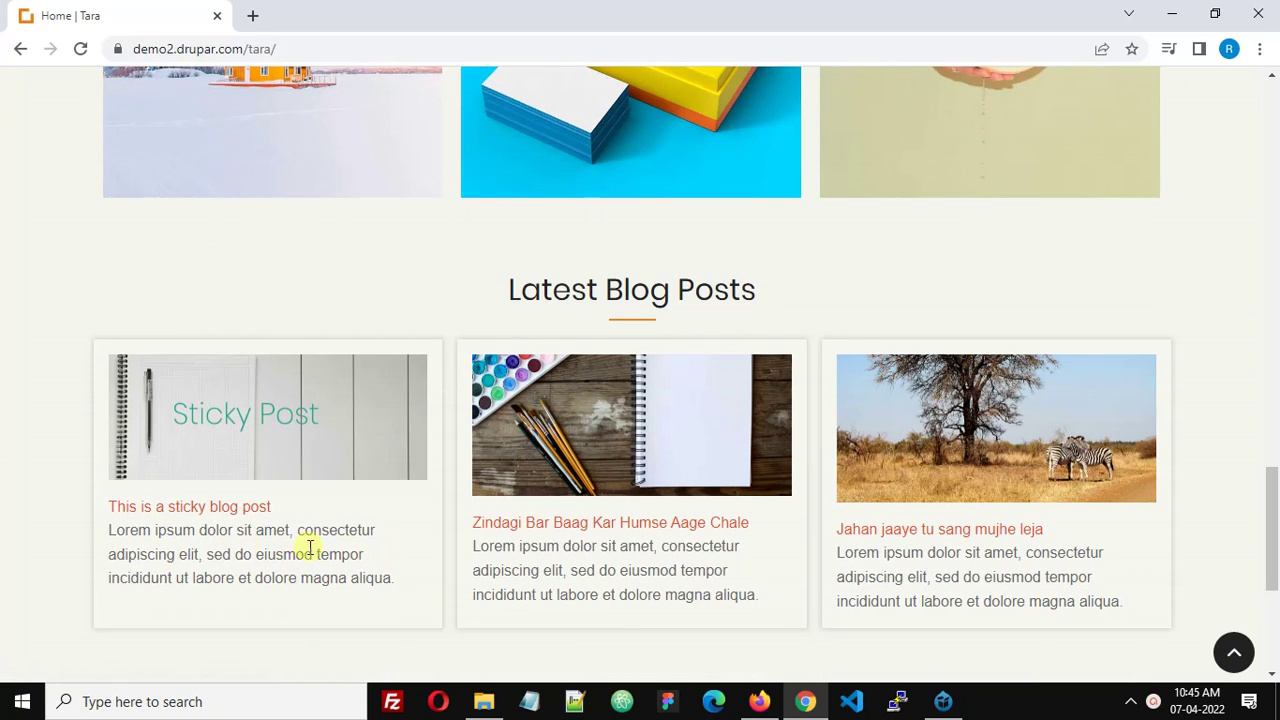
drag(396, 582, 189, 516)
click(1235, 314)
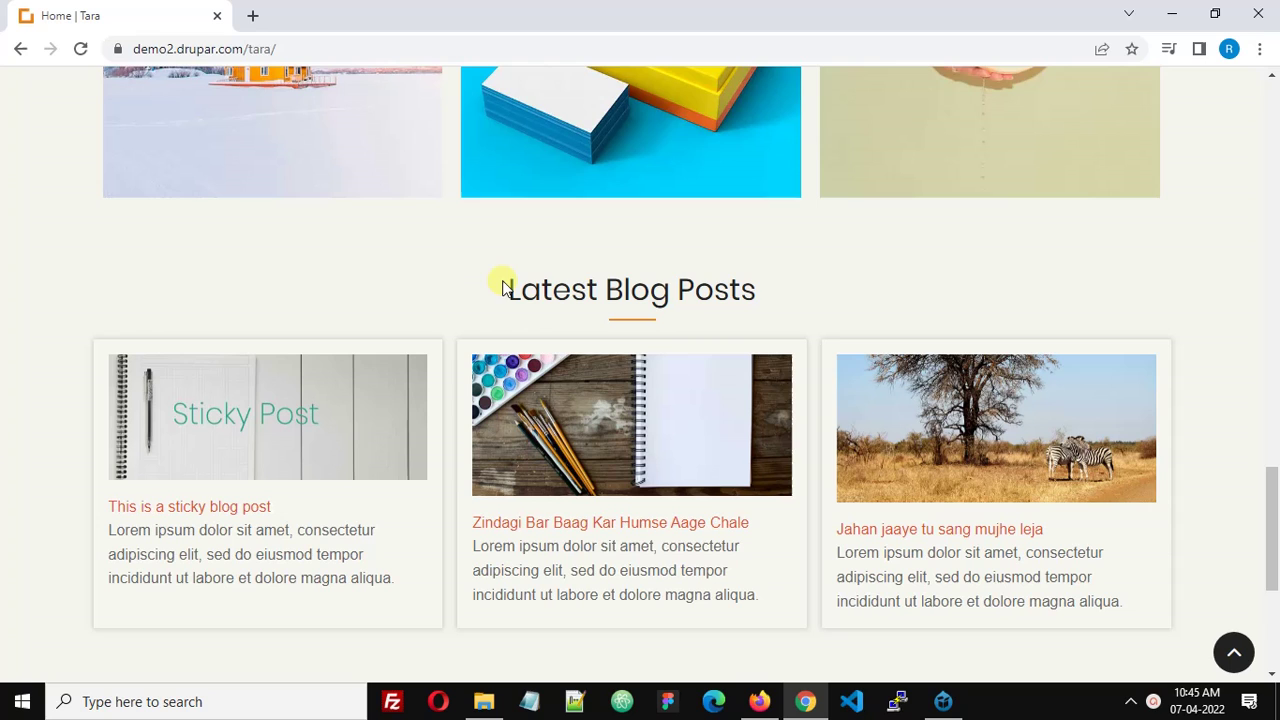
Return to the local Drupal site in Firefox and open the form for adding an Article in a new tab.
click(760, 701)
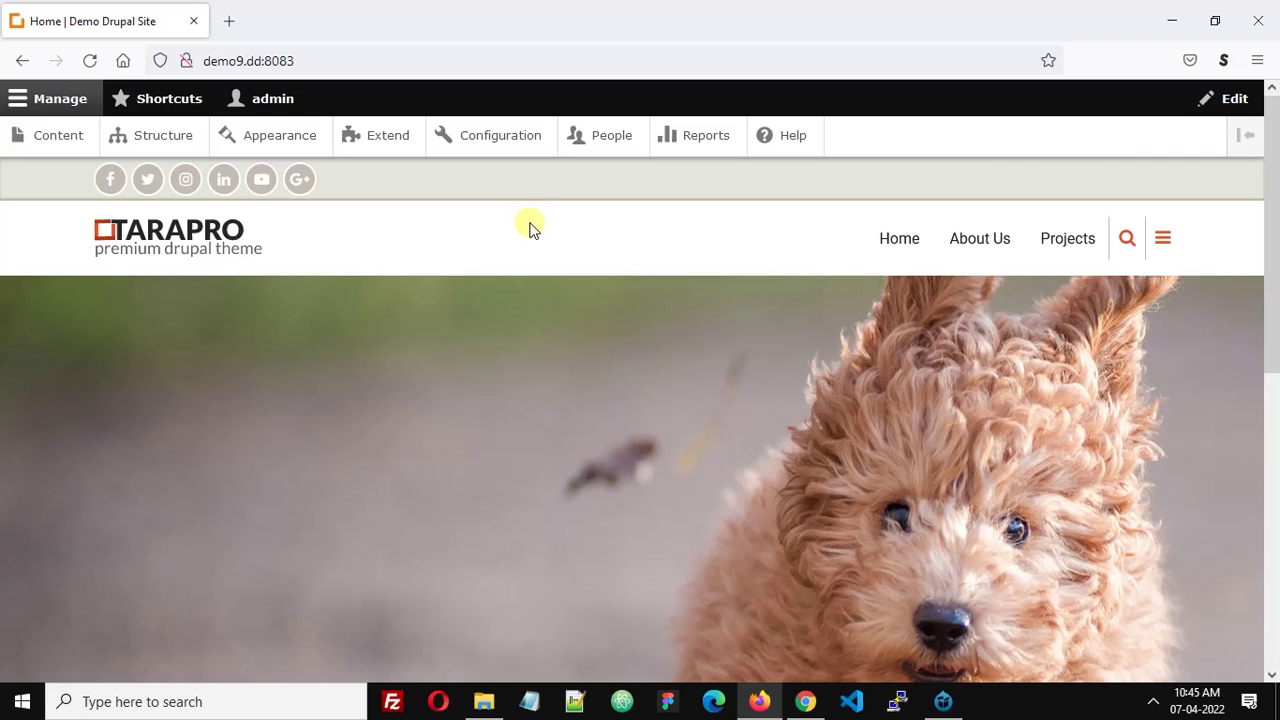
scroll(511, 366, down, 5)
scroll(511, 366, up, 5)
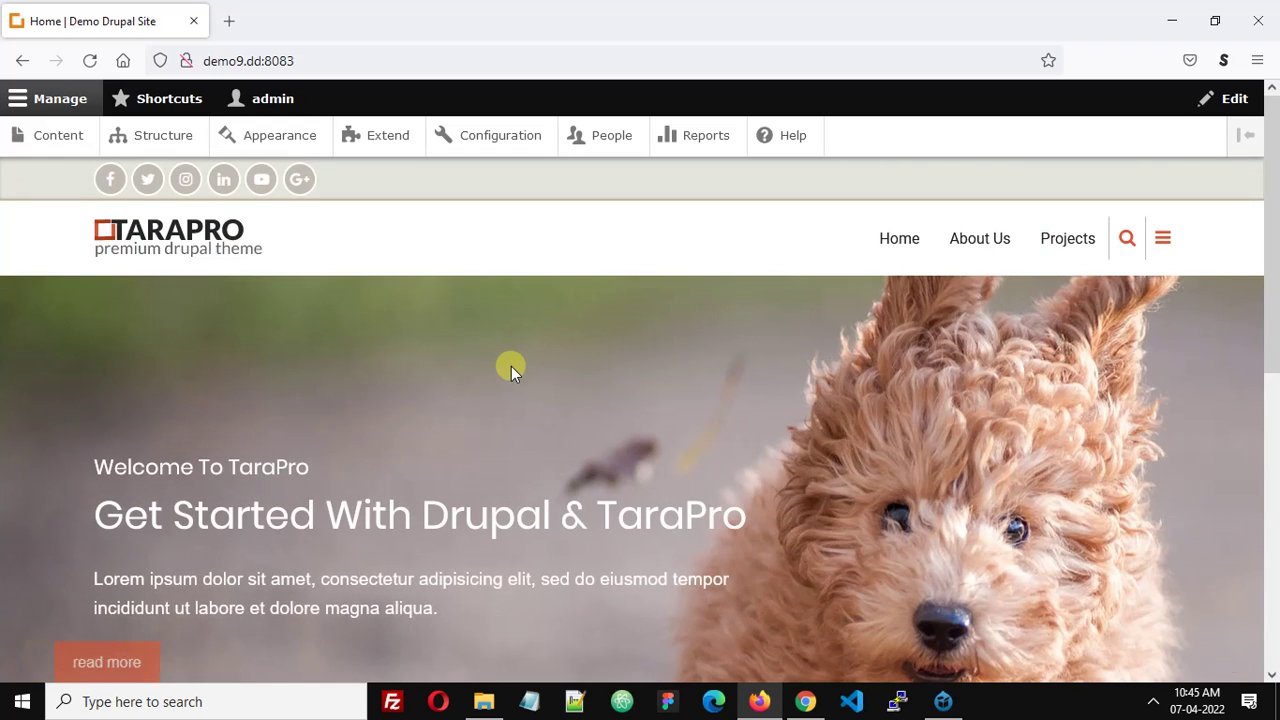
click(50, 143)
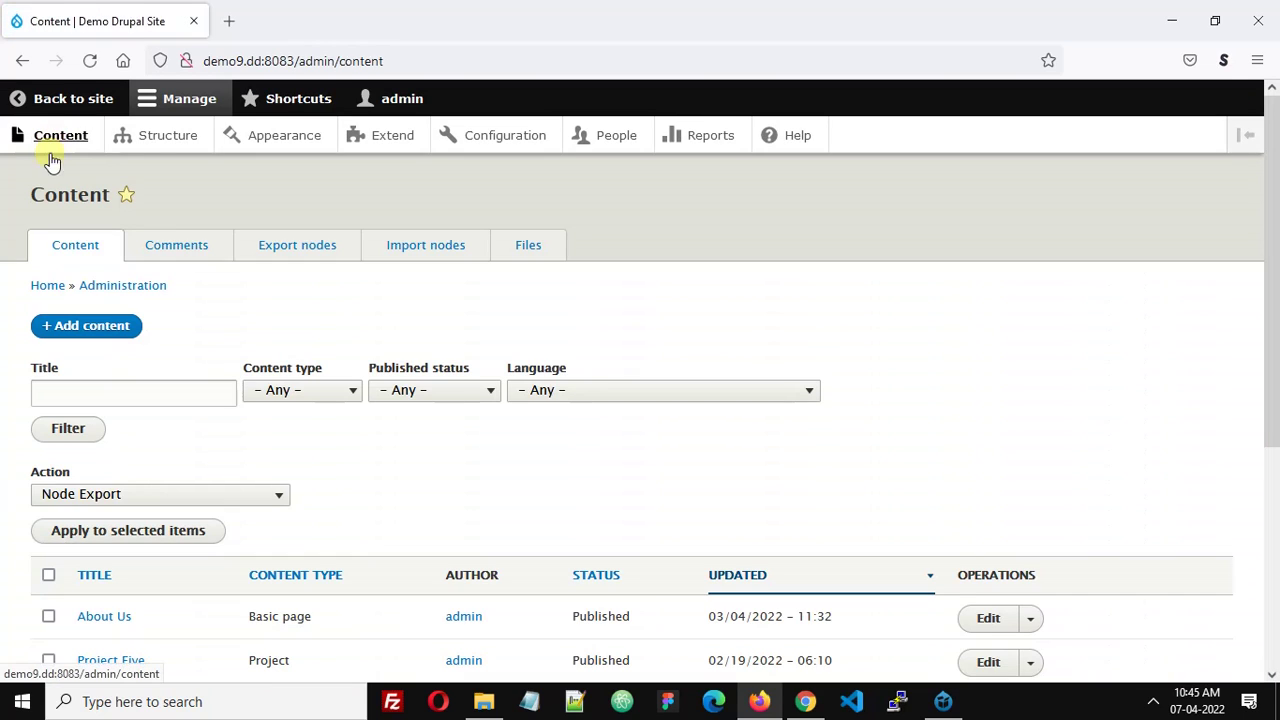
click(95, 325)
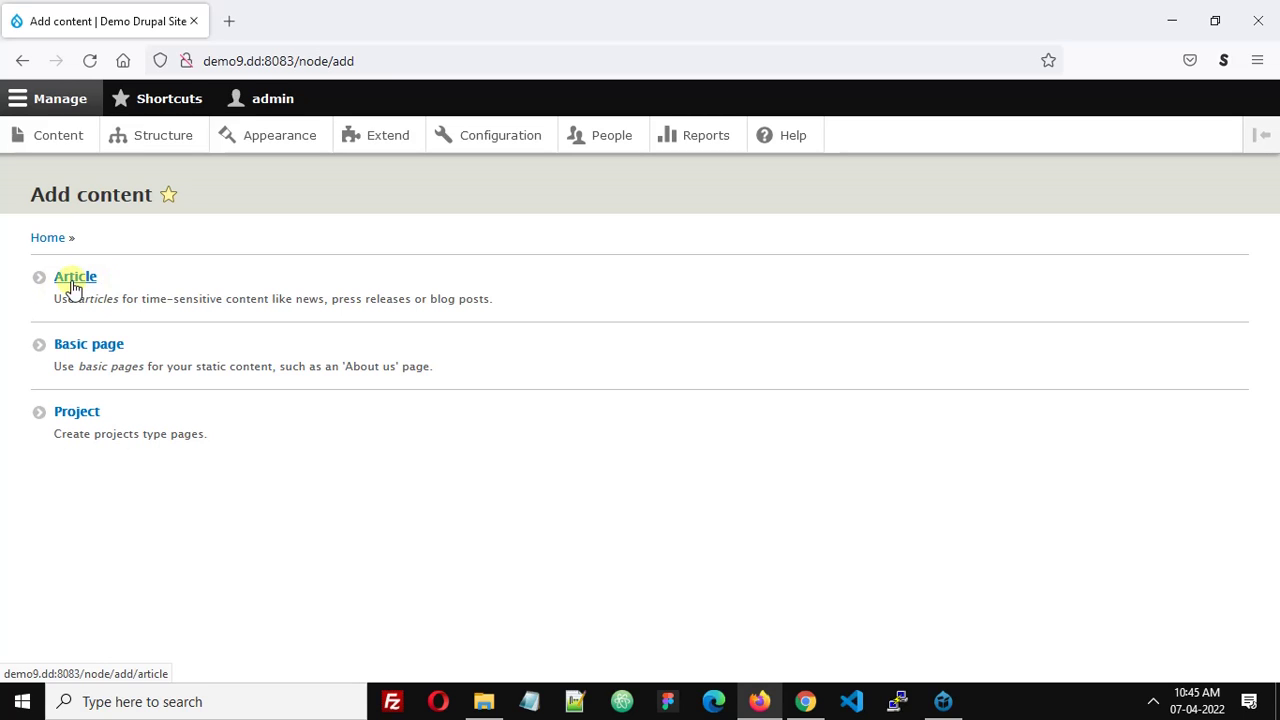
right_click(78, 290)
click(103, 302)
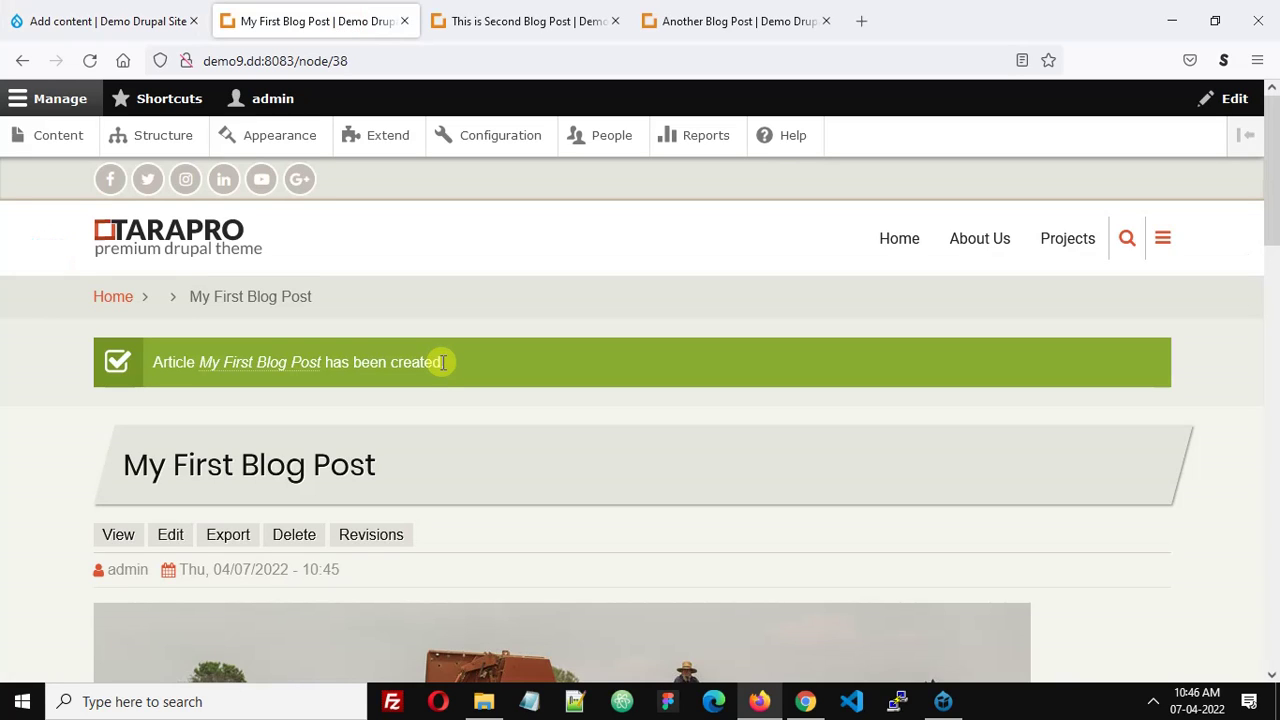
Look through the three new articles, examining the title, image and body text of Another Blog Post.
scroll(443, 363, down, 1)
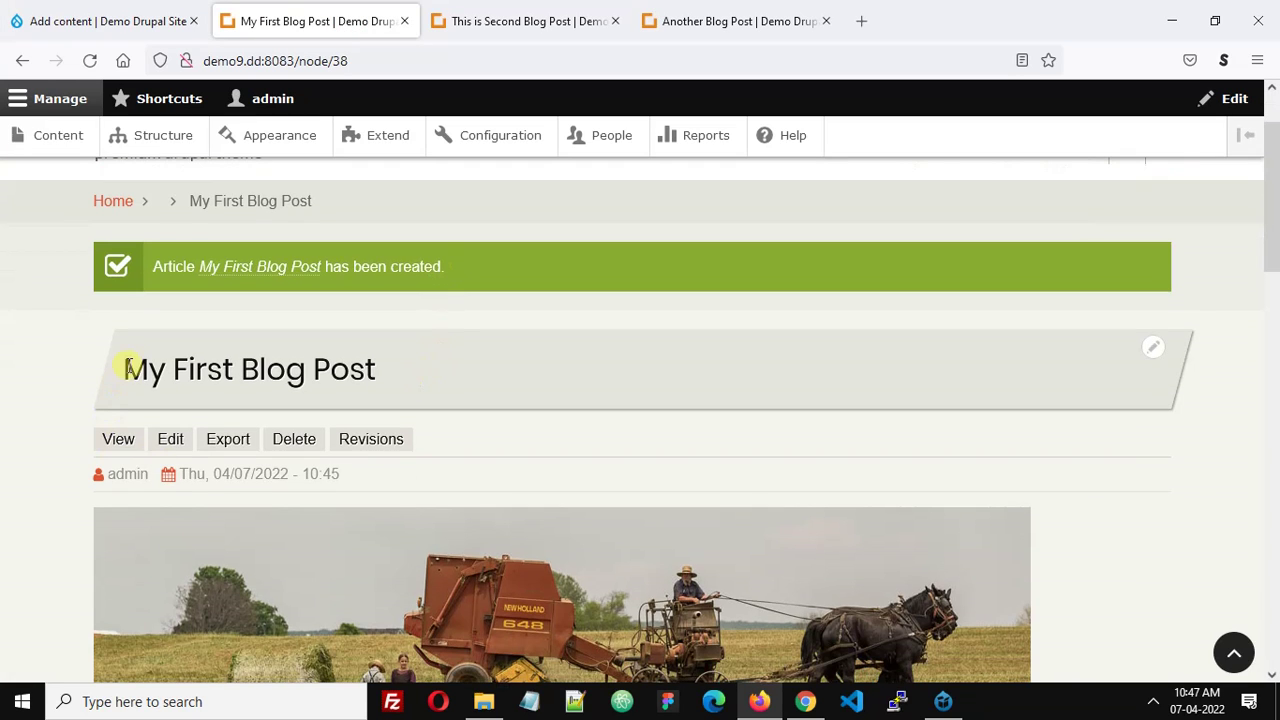
click(538, 12)
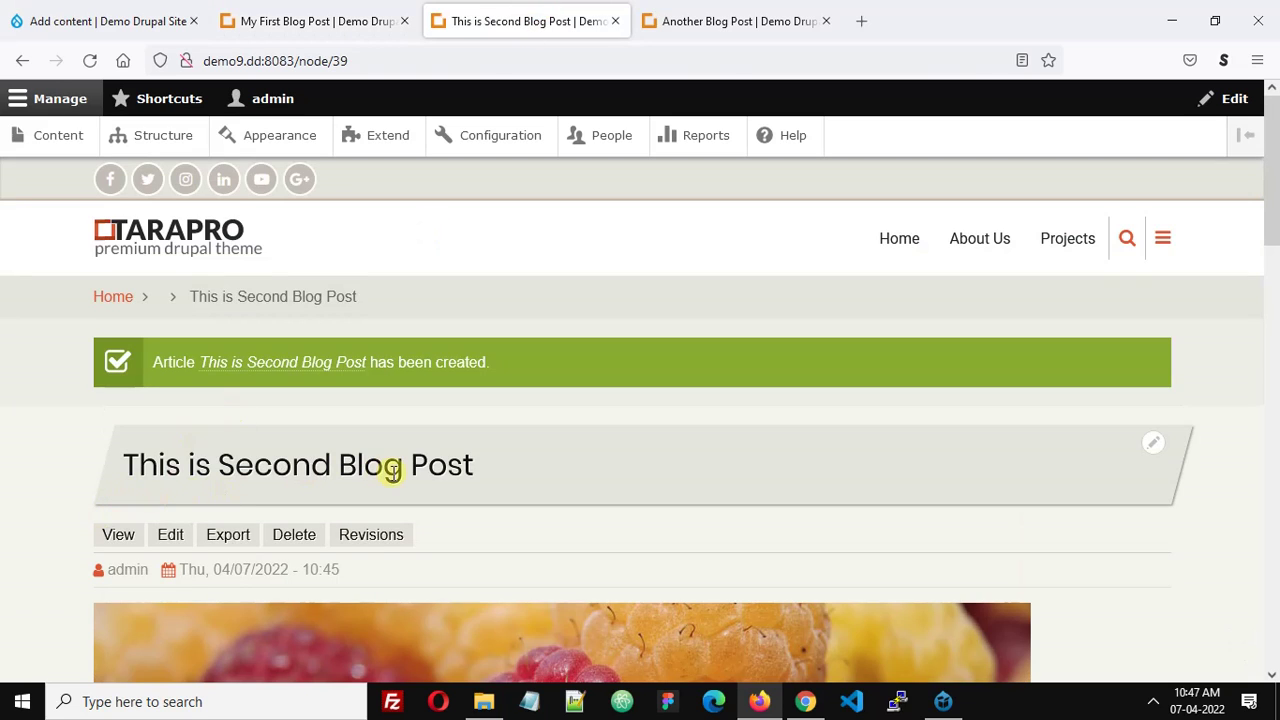
click(733, 12)
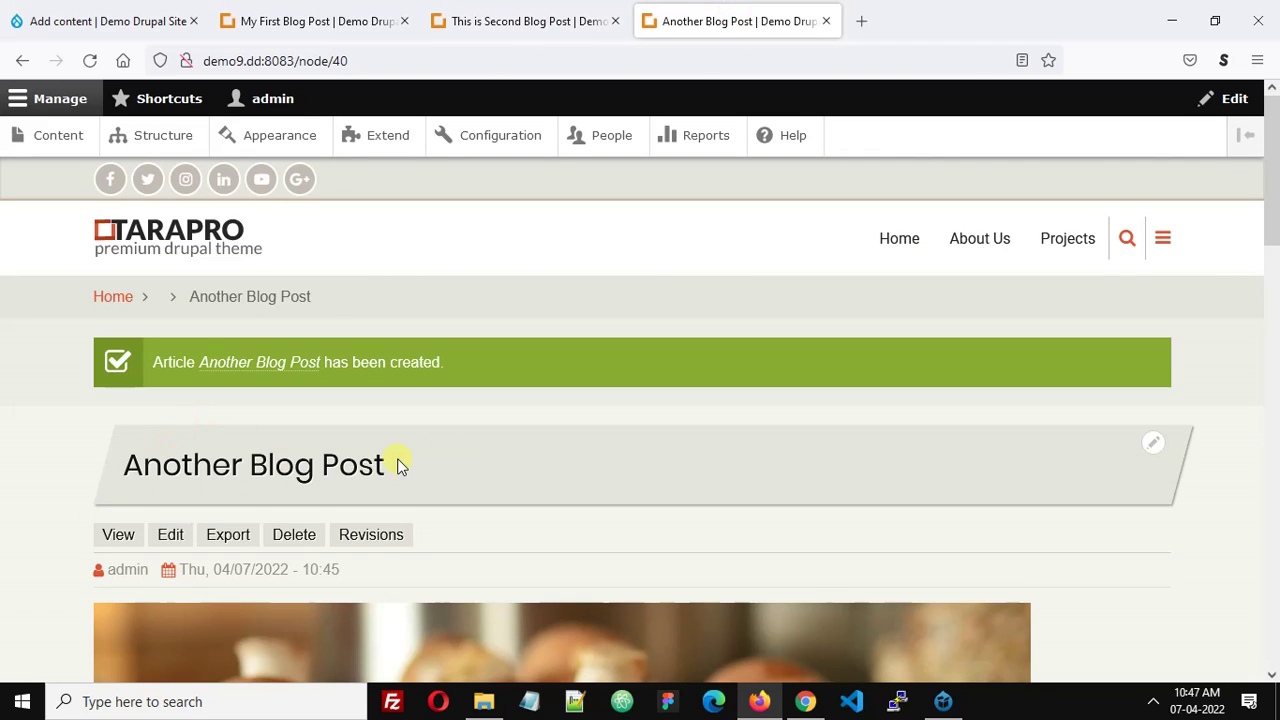
scroll(425, 258, down, 3)
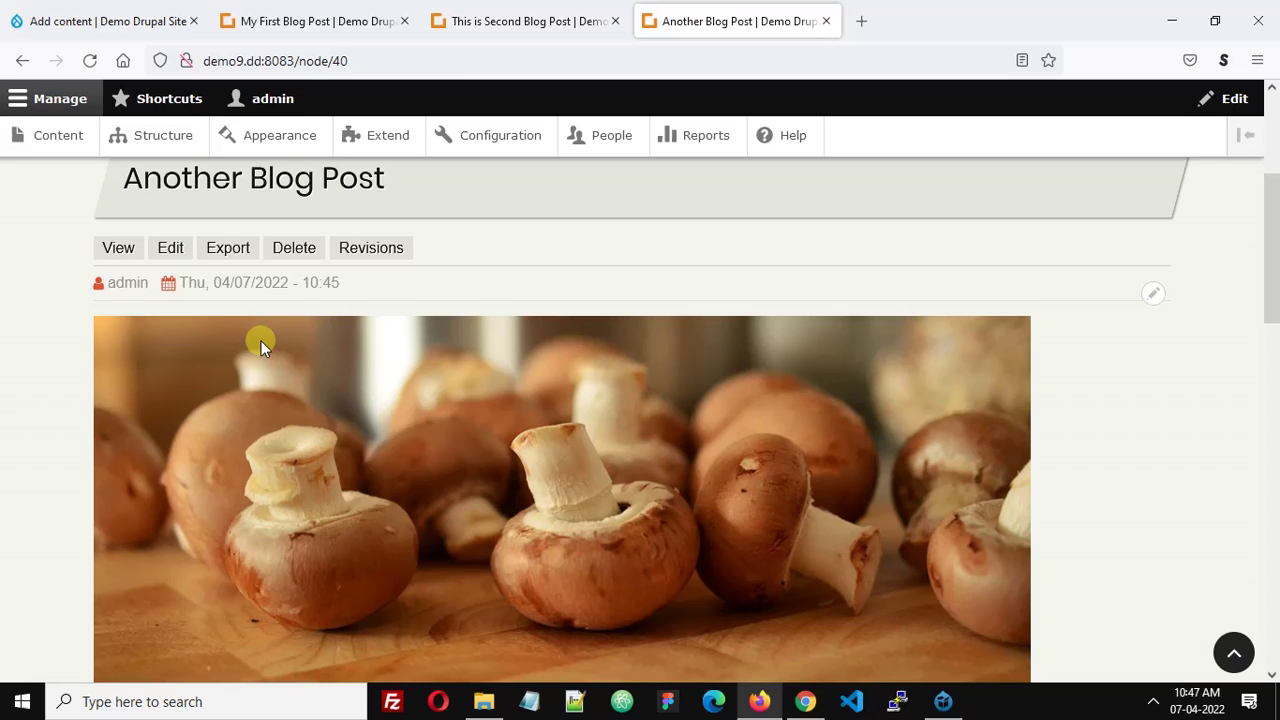
scroll(255, 341, up, 1)
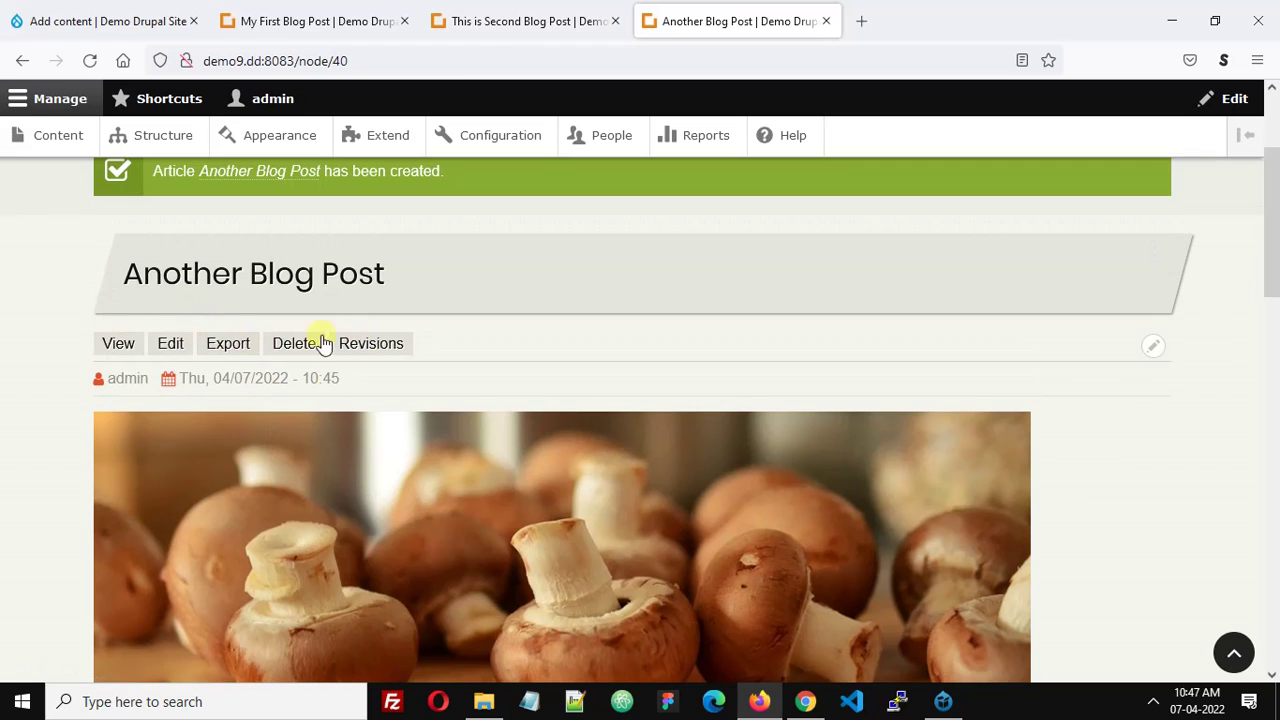
scroll(171, 428, down, 3)
scroll(806, 400, down, 1)
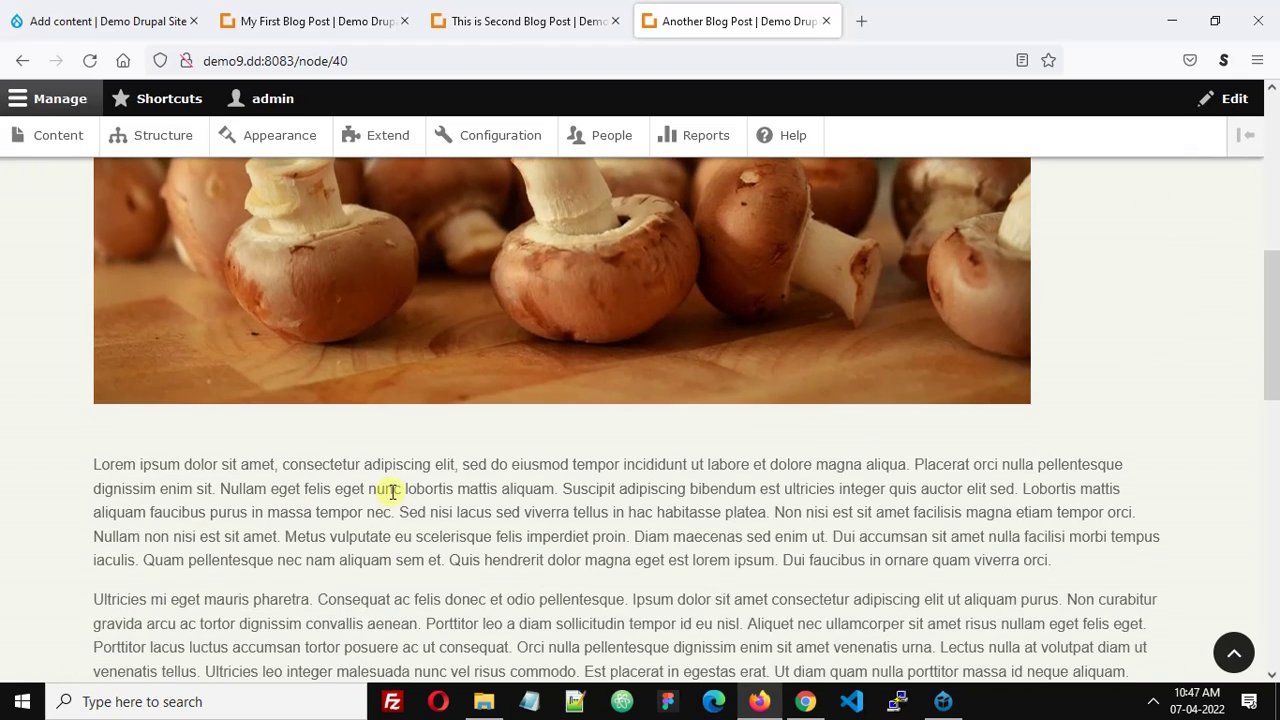
scroll(389, 491, down, 3)
scroll(540, 403, up, 4)
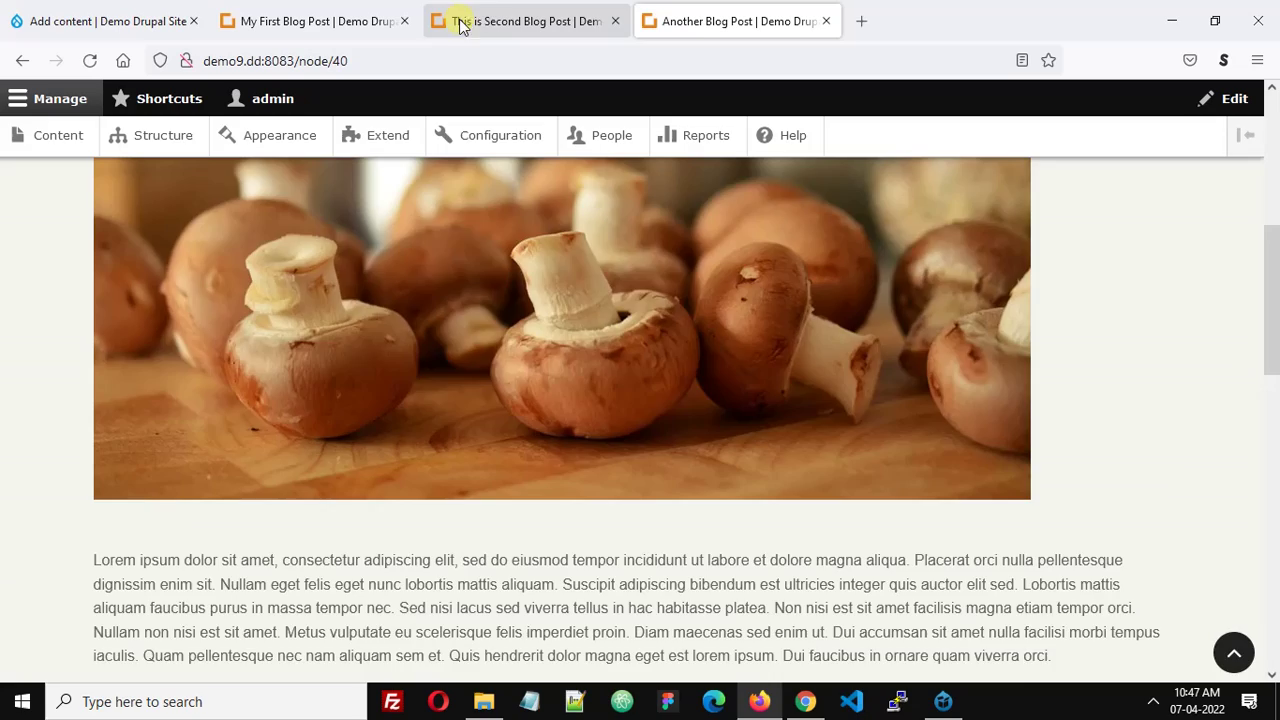
Examine the image and body text of the articles This is Second Blog Post and My First Blog Post.
click(482, 20)
scroll(211, 509, down, 3)
scroll(656, 463, down, 5)
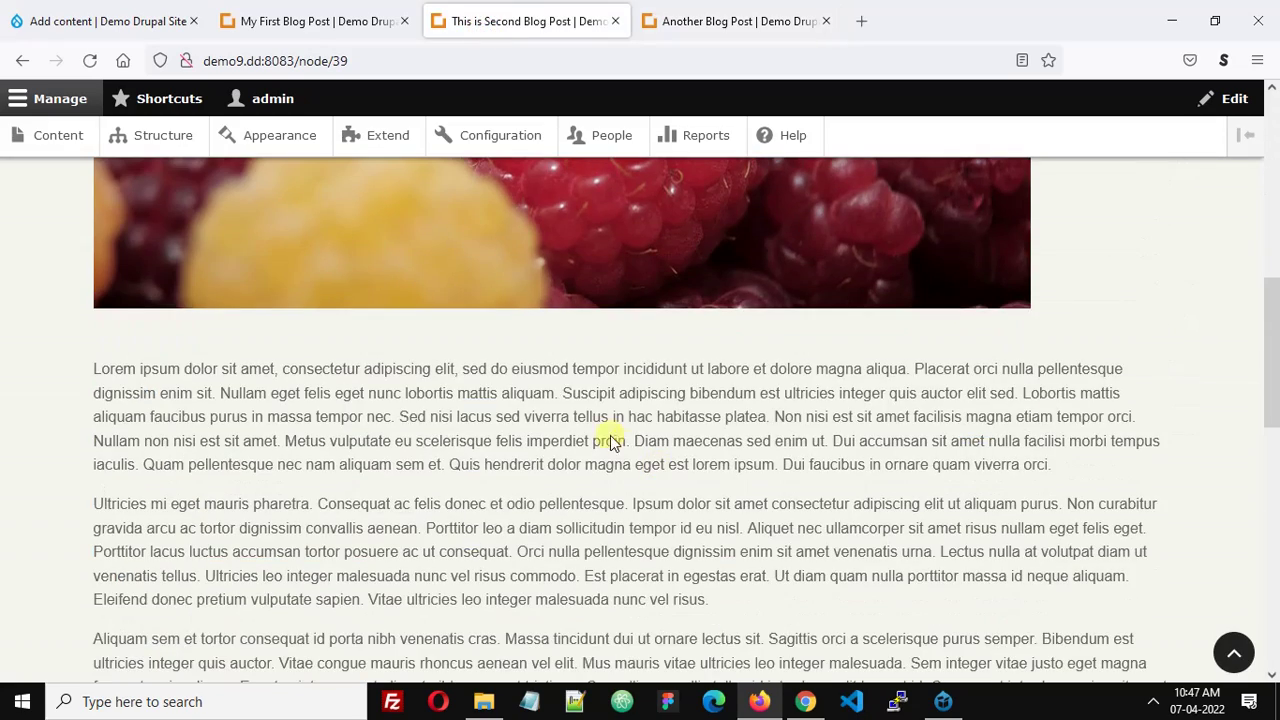
scroll(366, 471, down, 3)
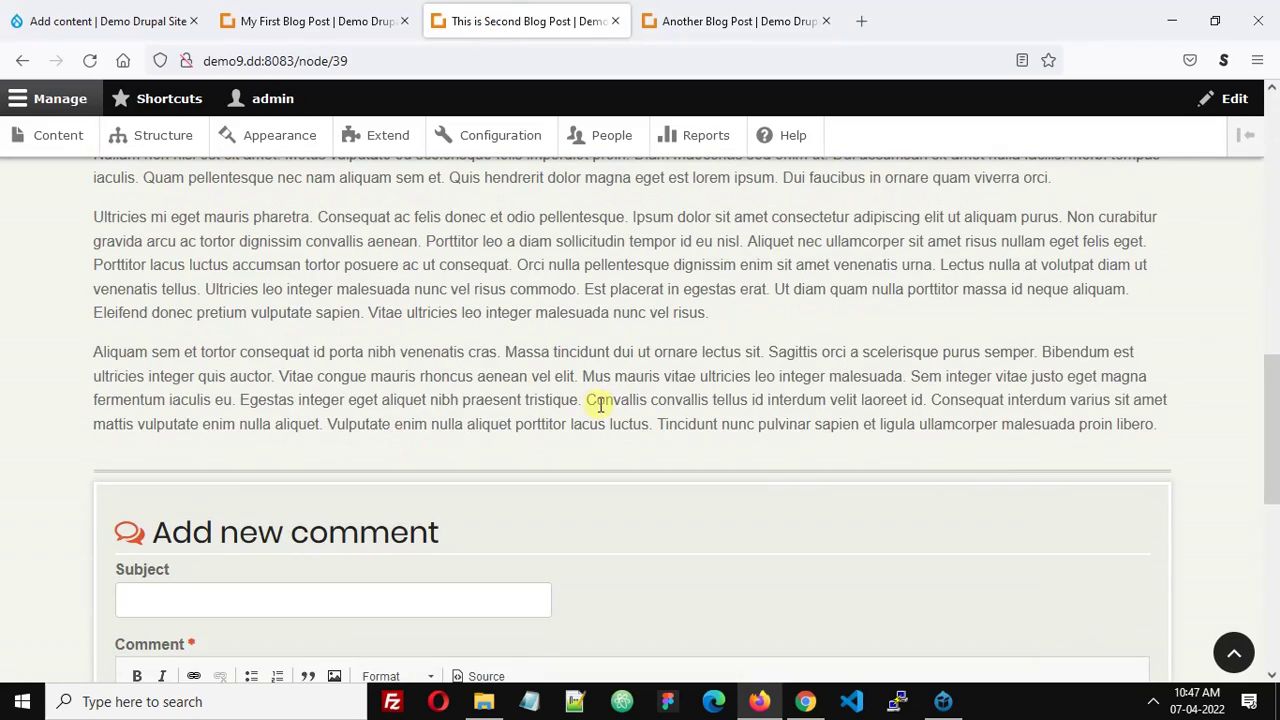
scroll(572, 408, up, 1)
scroll(572, 340, up, 4)
click(309, 18)
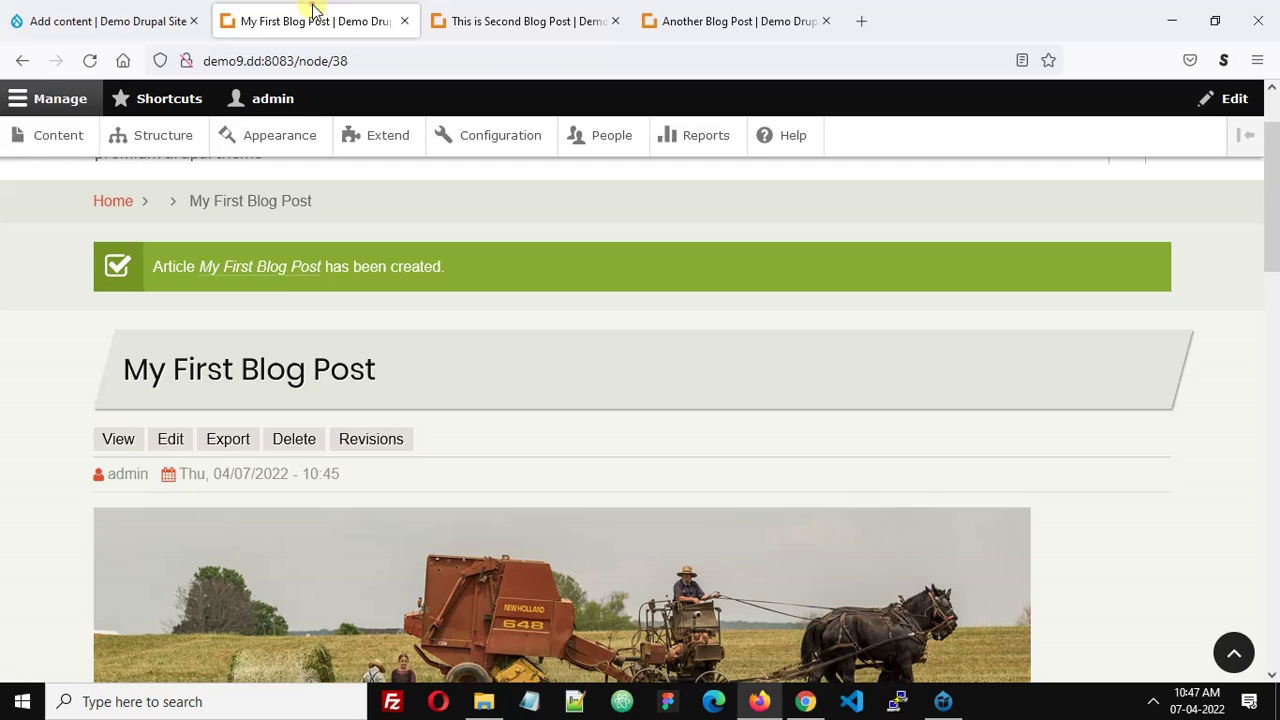
scroll(380, 350, down, 3)
scroll(297, 418, down, 5)
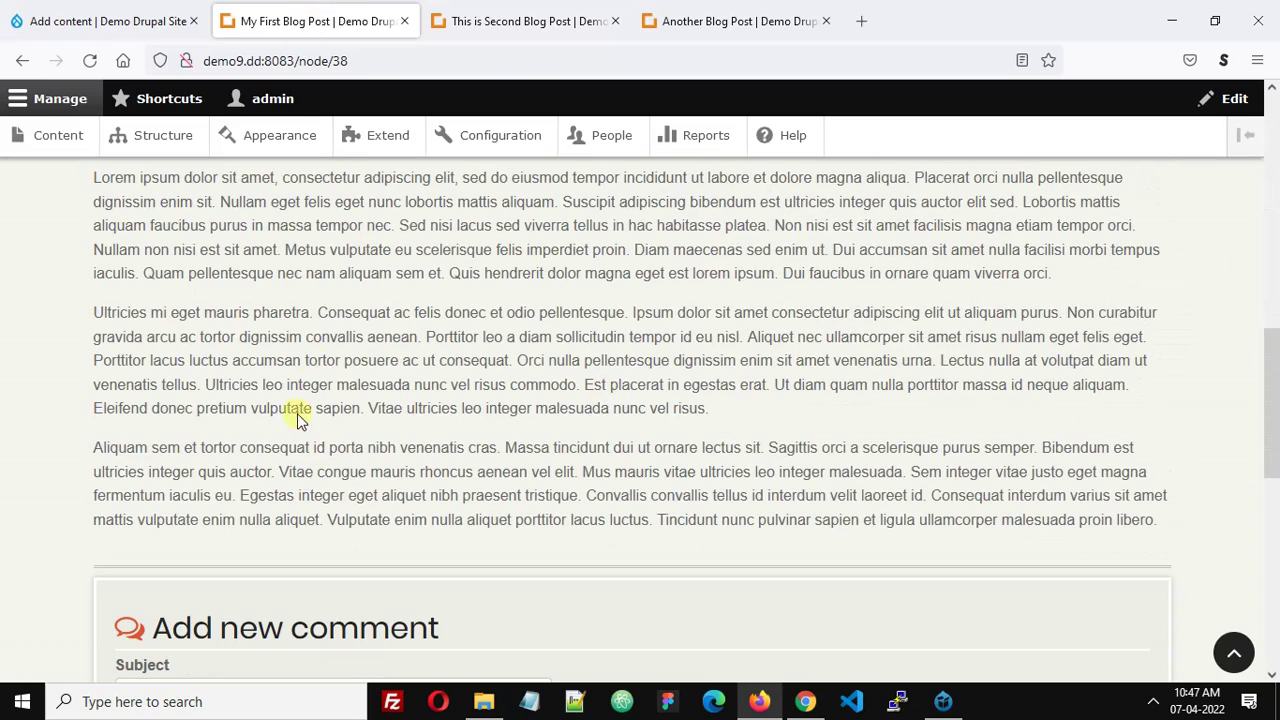
scroll(523, 445, up, 5)
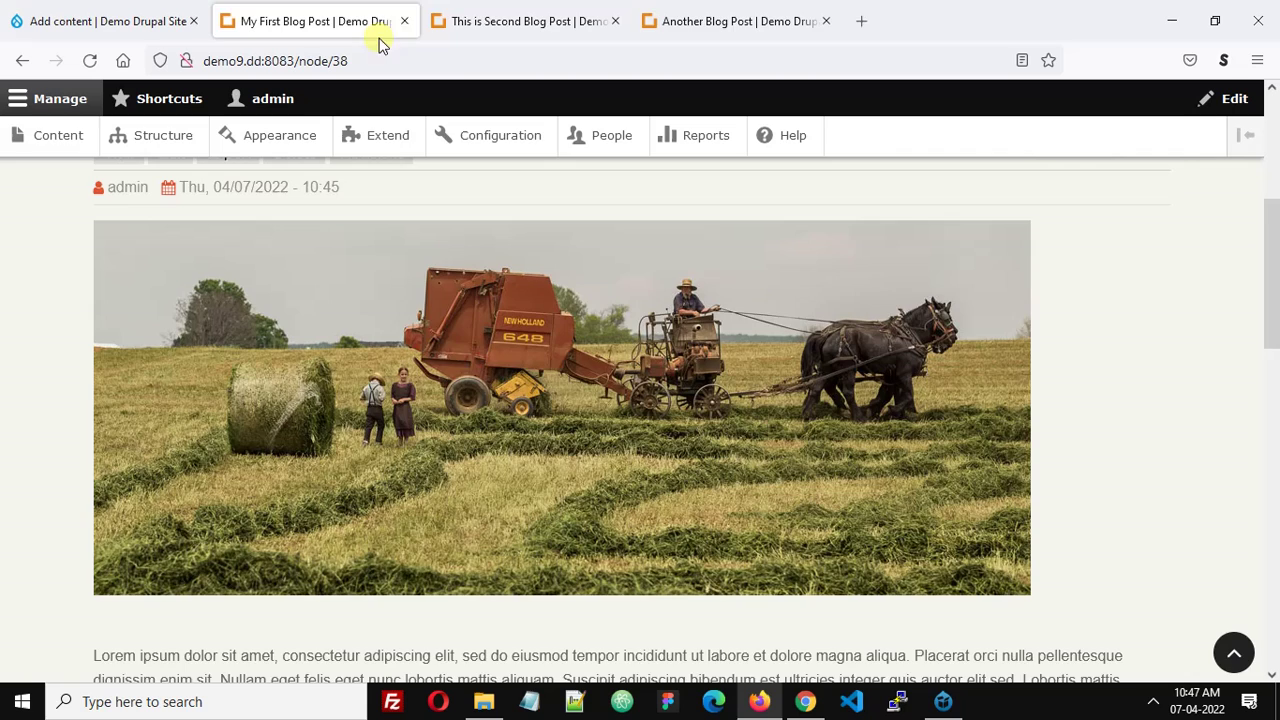
Close the three blog post pages, leaving only the Add content page open.
click(404, 21)
click(402, 21)
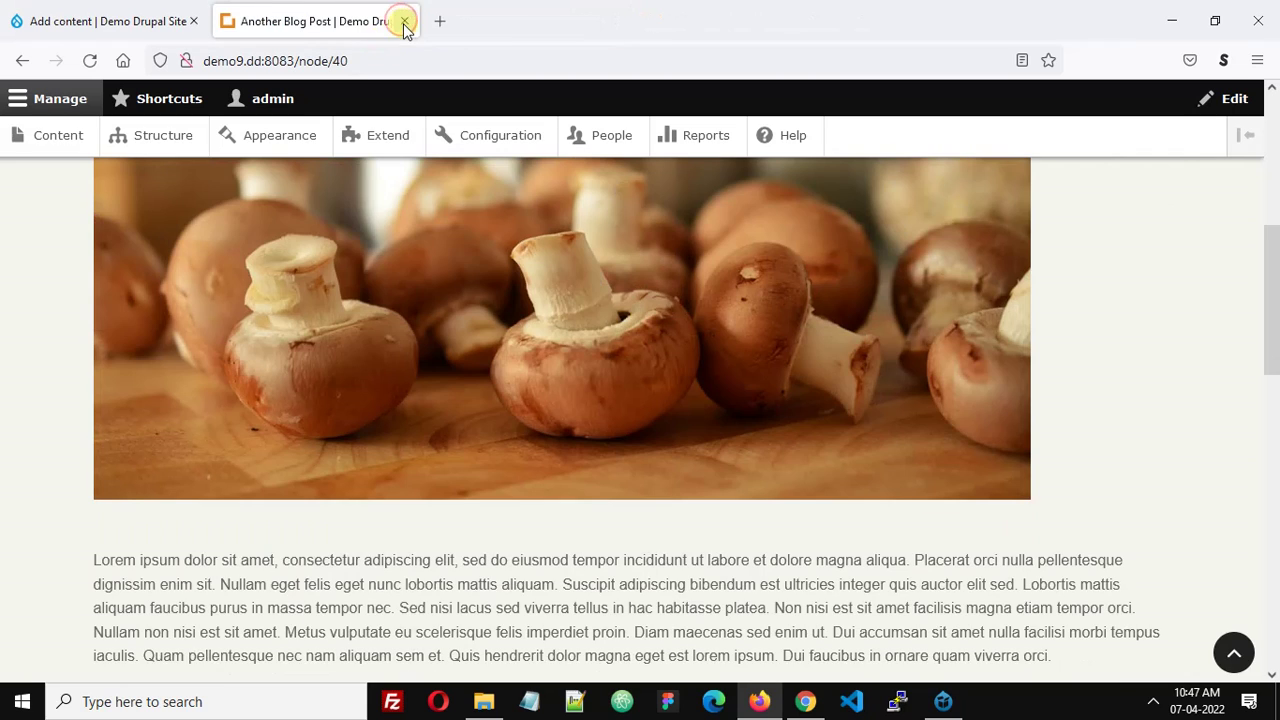
click(404, 21)
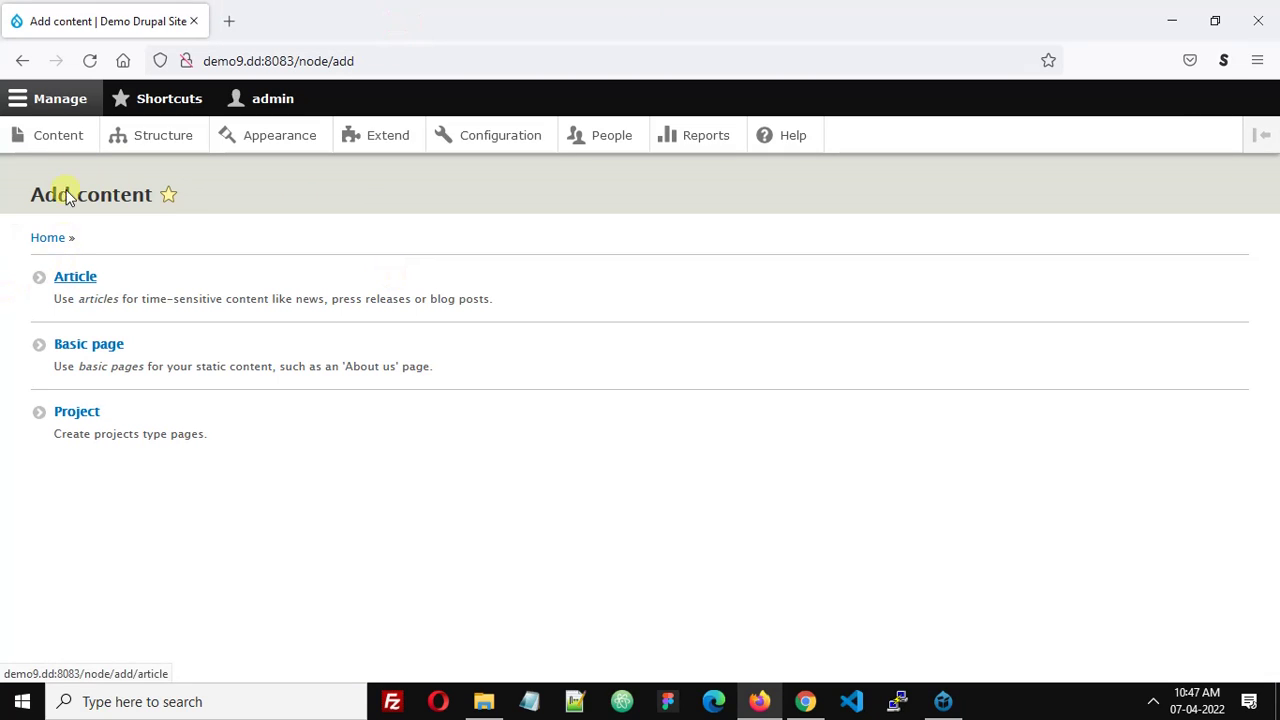
Start adding a new view in the site structure and name it Latest Blog Post Block.
click(148, 137)
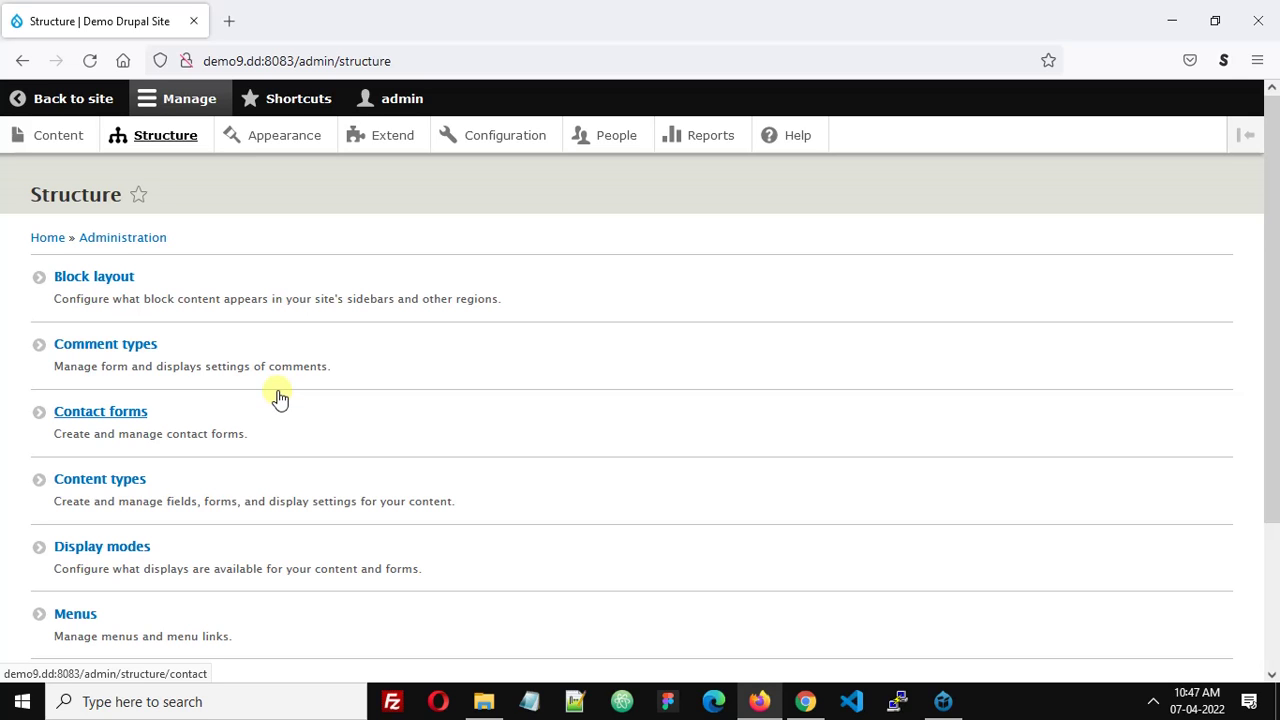
scroll(190, 432, down, 3)
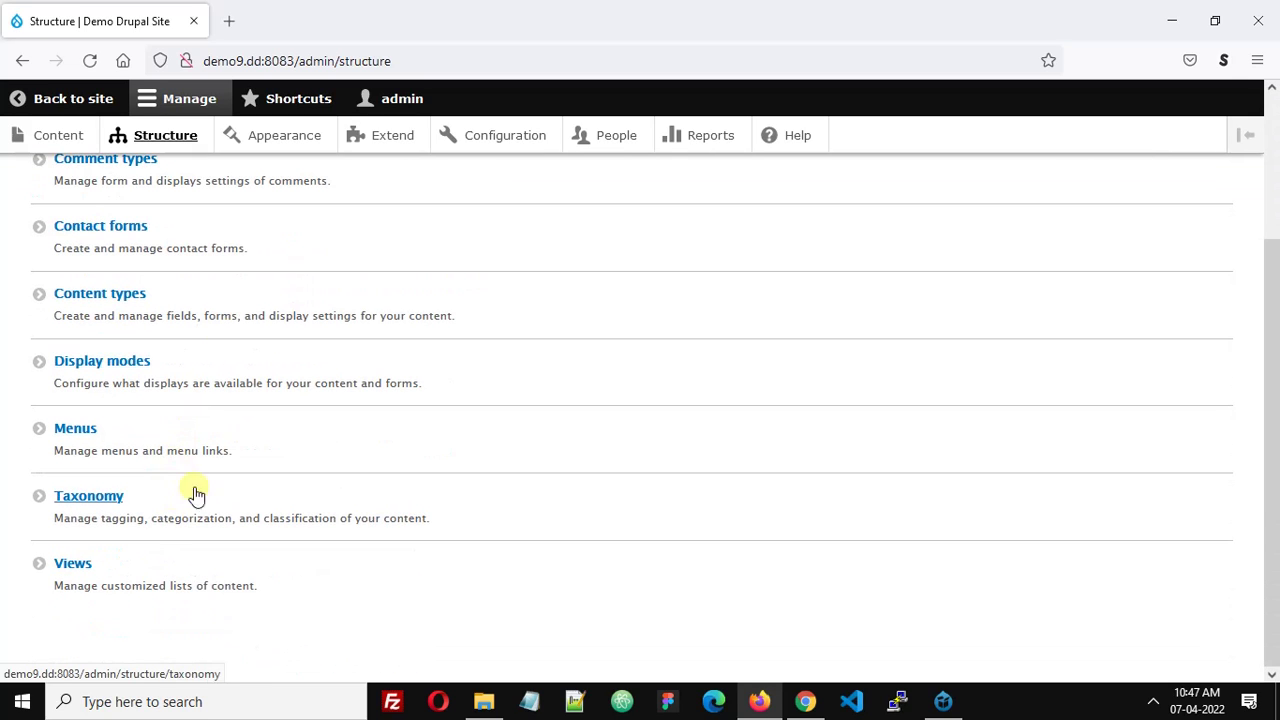
click(78, 565)
click(68, 327)
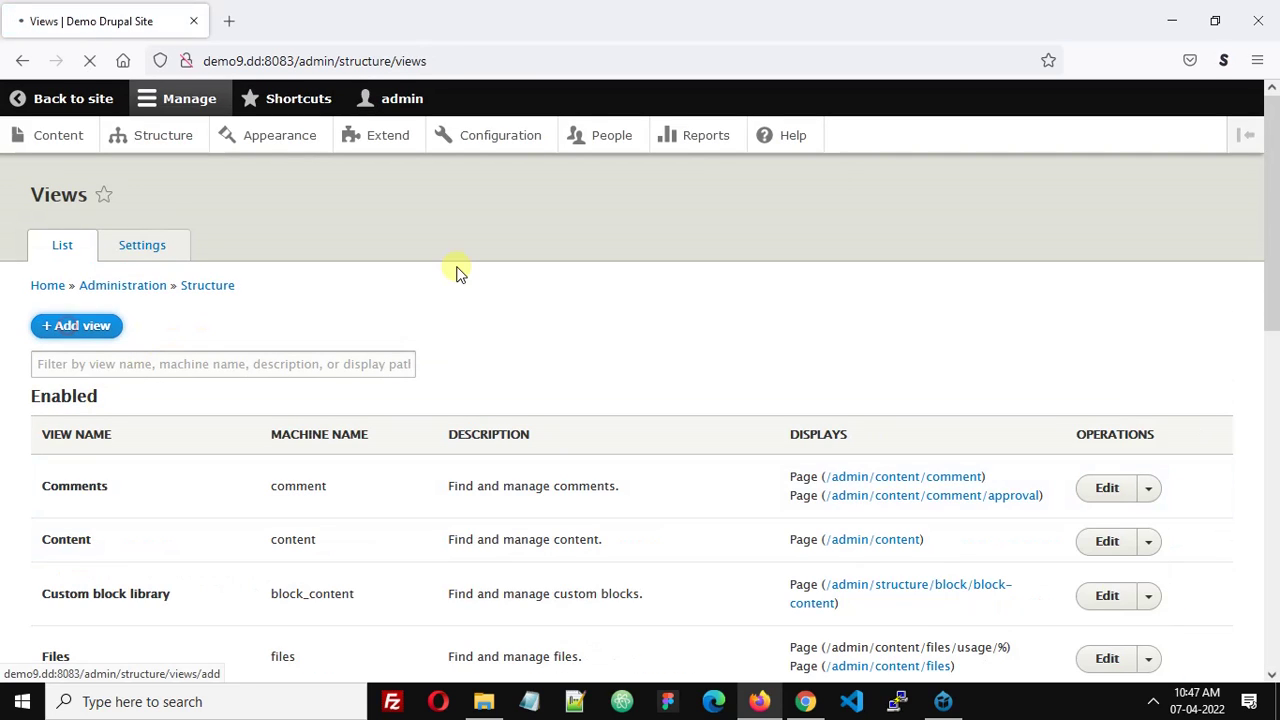
click(136, 332)
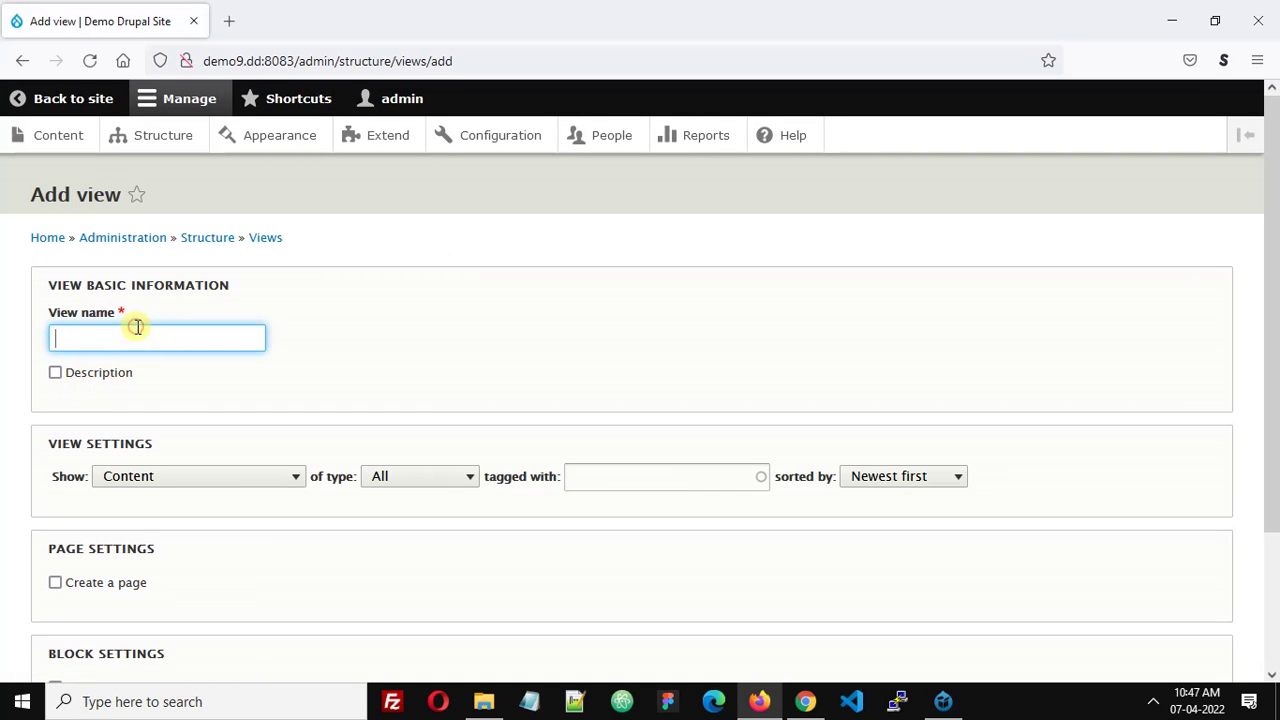
text(La)
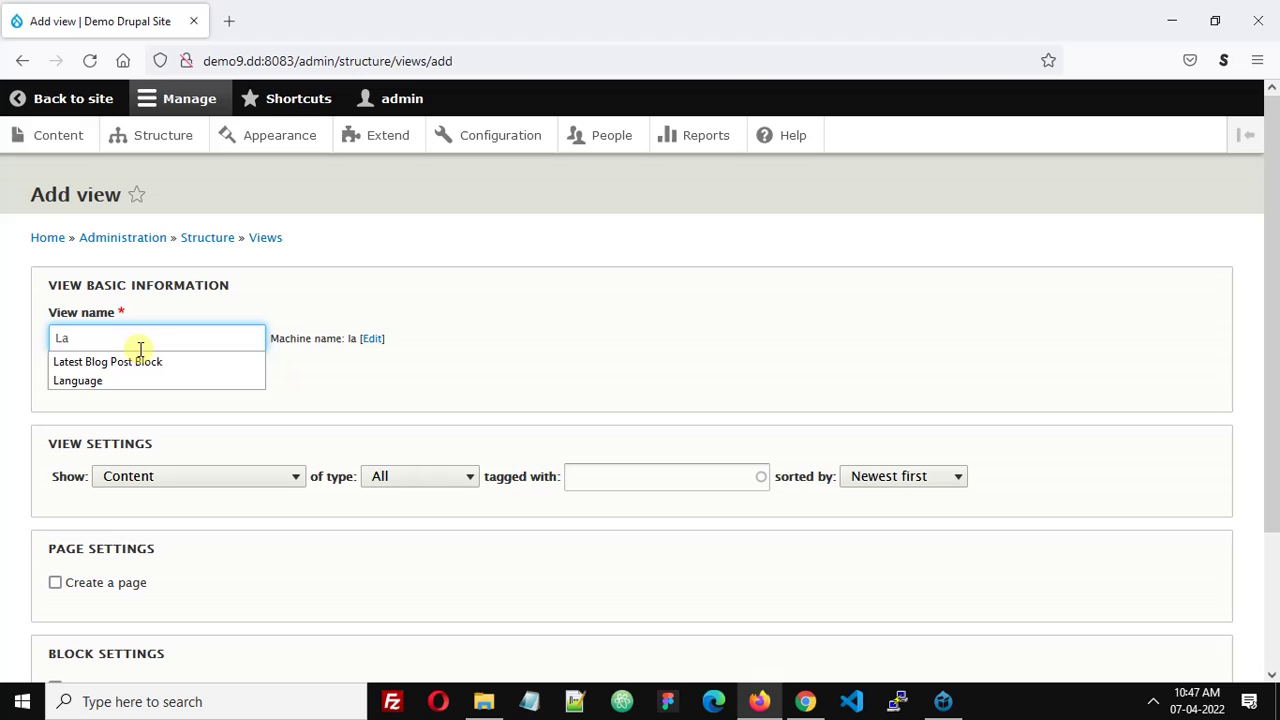
click(140, 362)
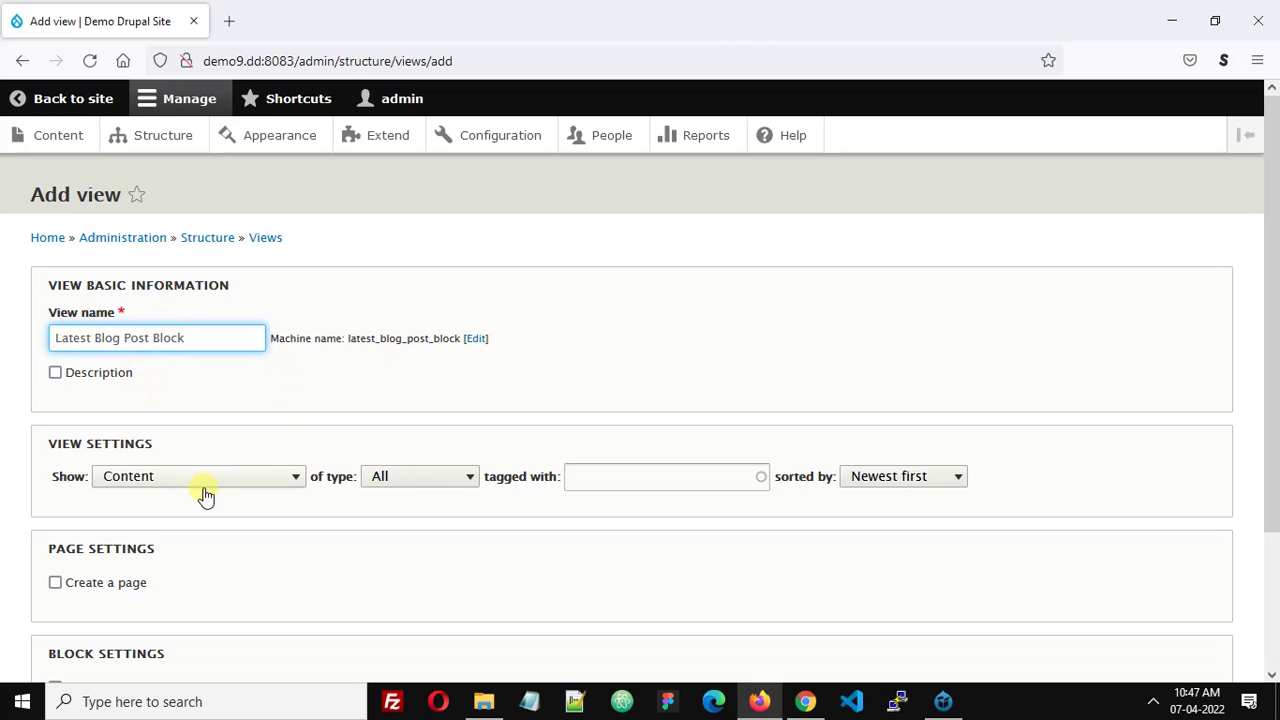
Set the new view to show content of type Article.
scroll(63, 503, down, 2)
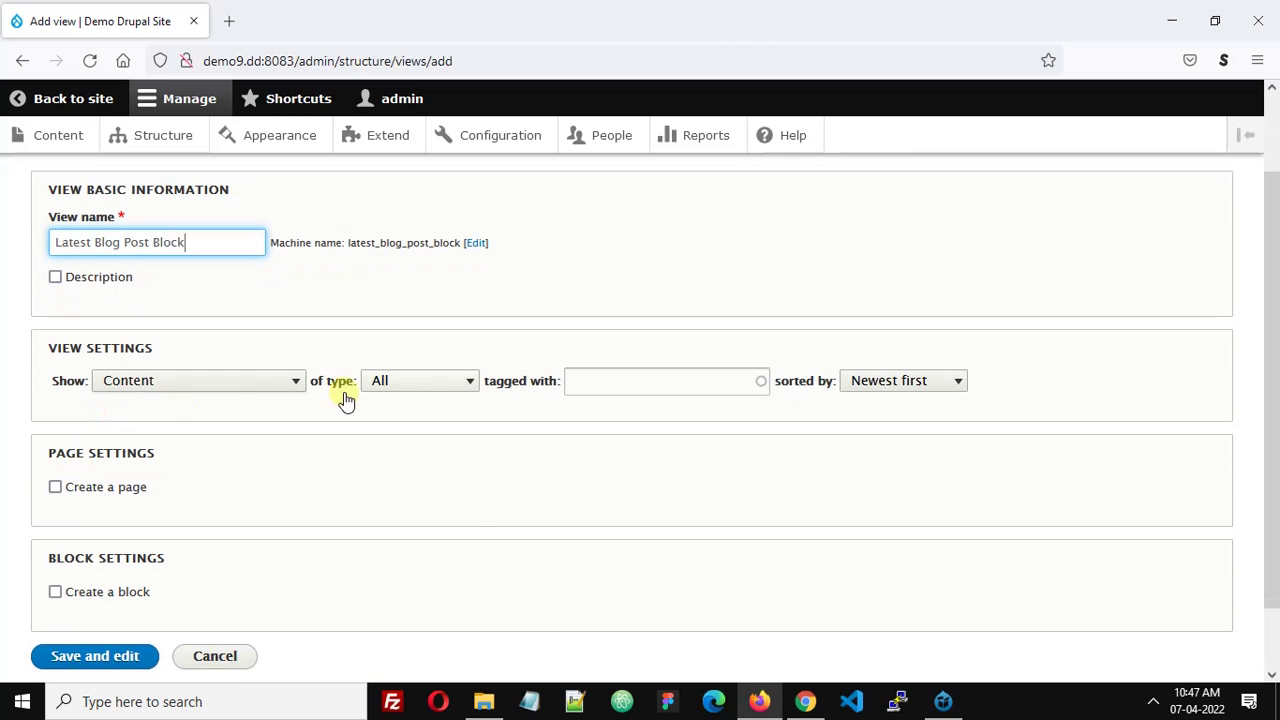
click(428, 382)
click(419, 443)
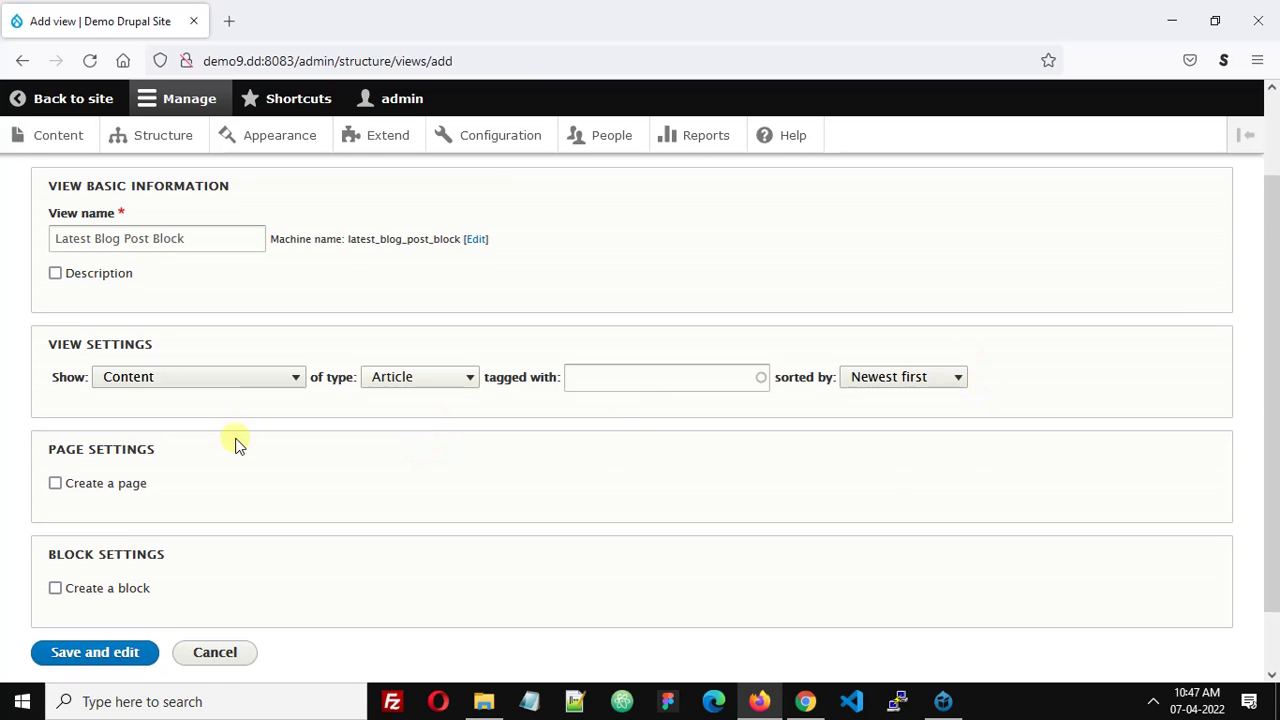
scroll(237, 445, down, 2)
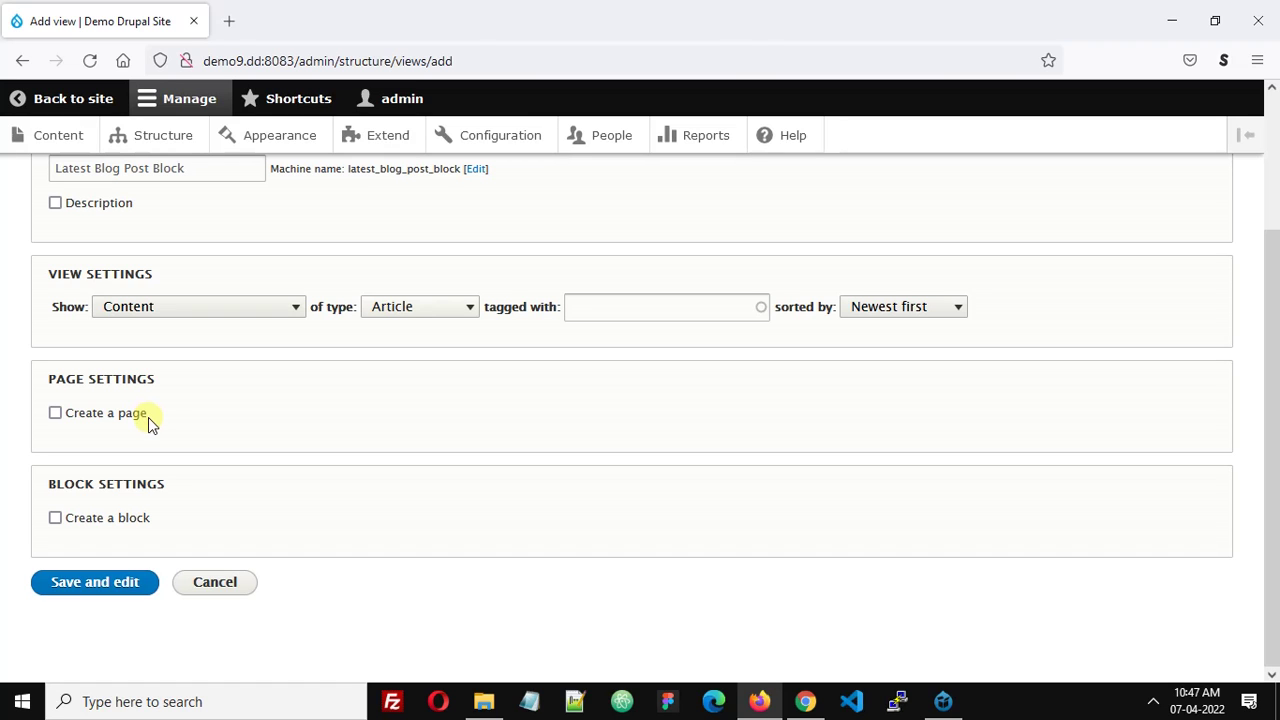
Check the Latest Blog Posts section of the Tara demo in Chrome, and enable a block titled Latest Blog Post for the new view.
click(805, 701)
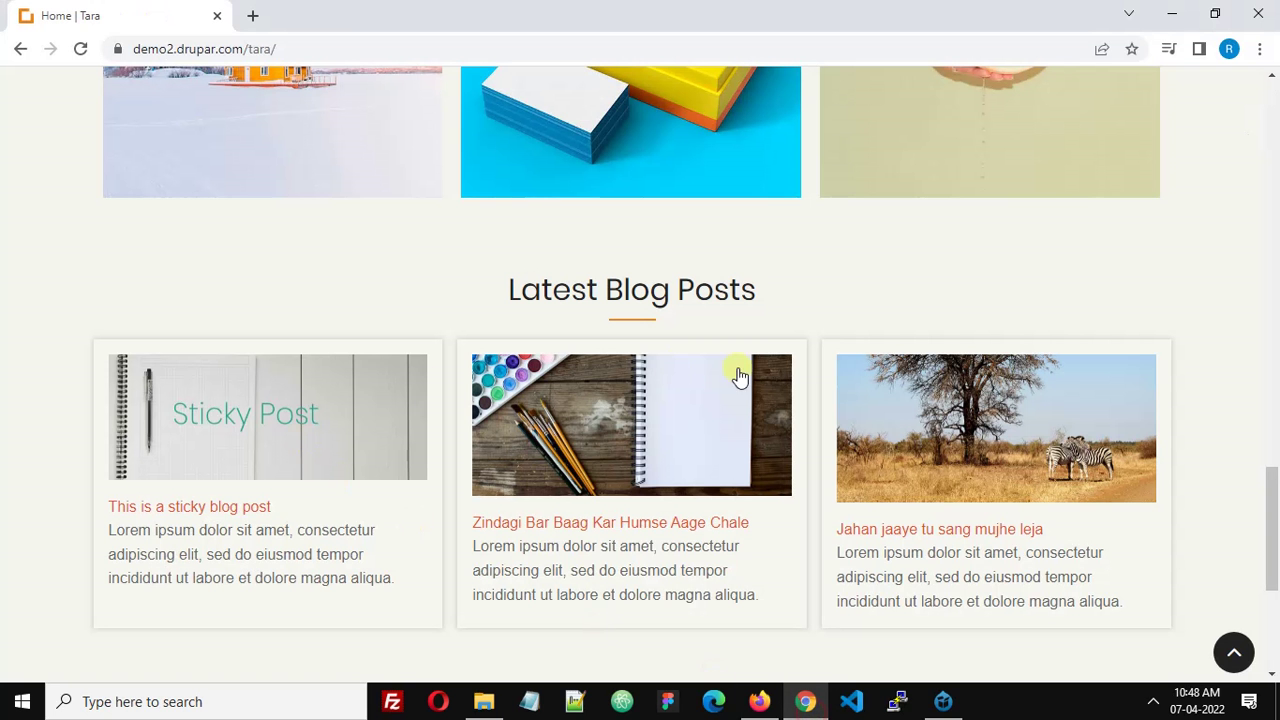
click(760, 701)
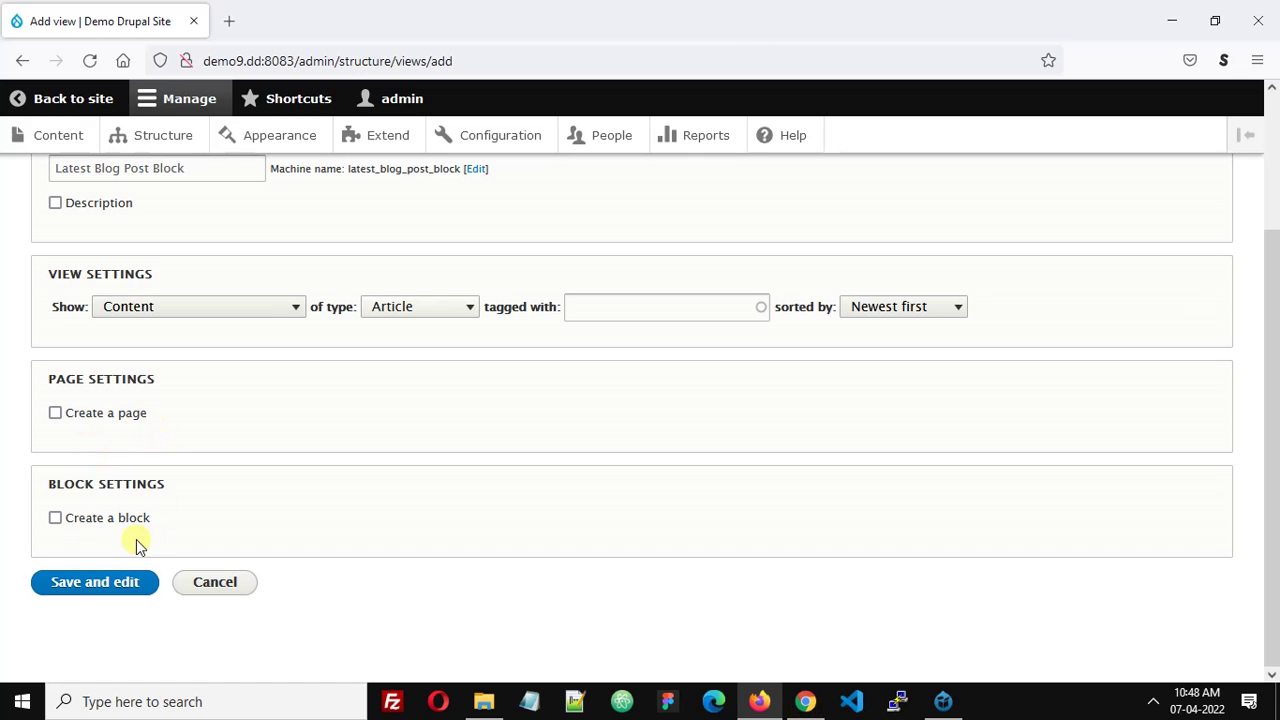
click(90, 526)
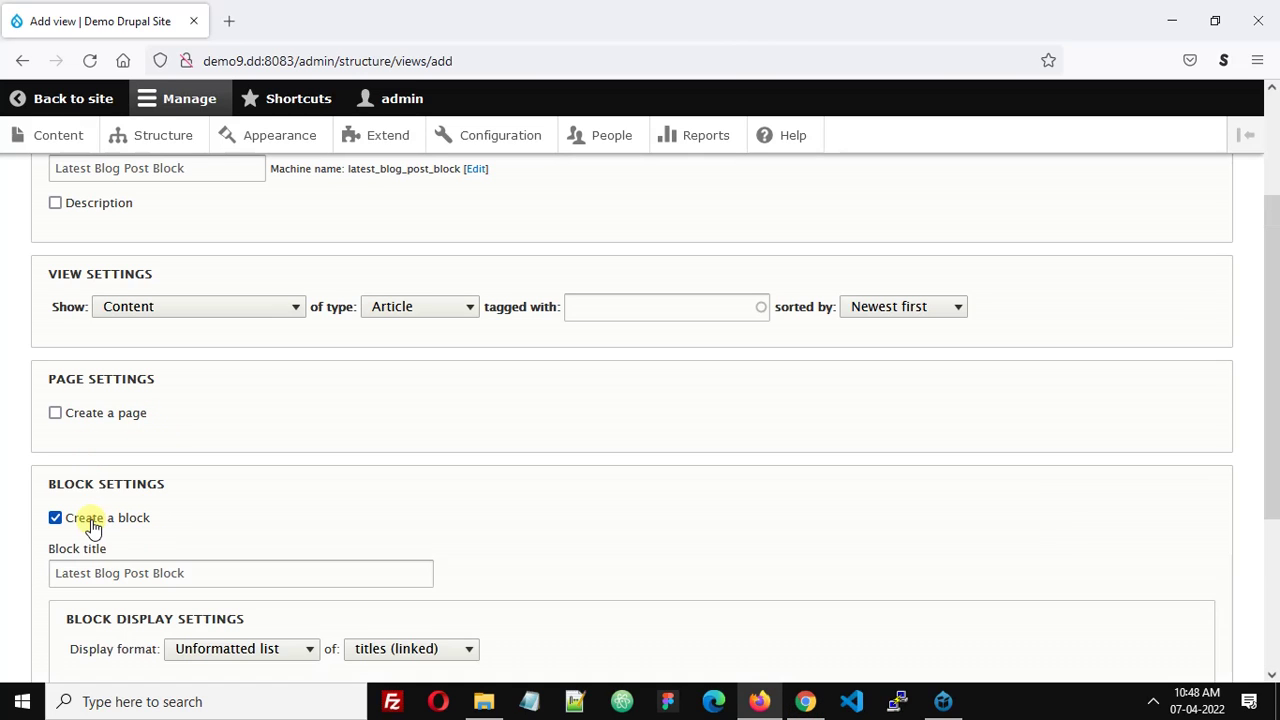
scroll(233, 528, down, 2)
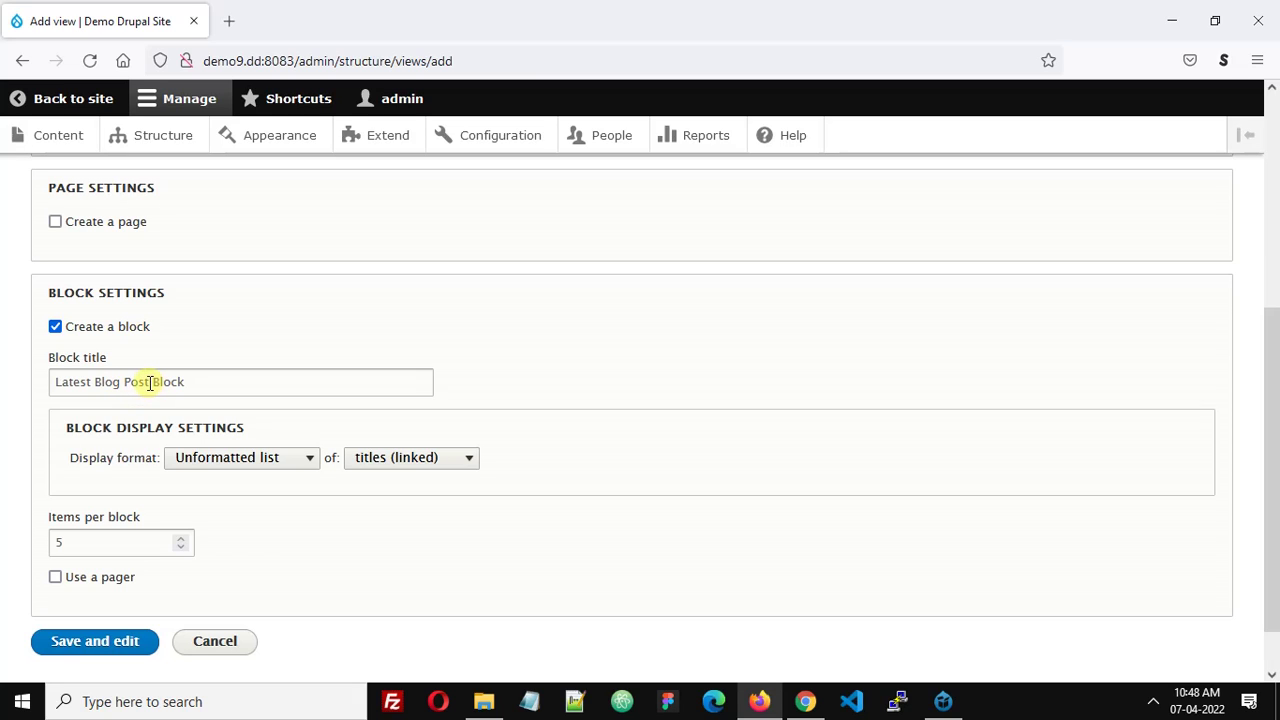
drag(150, 382, 214, 380)
key(BackSpace)
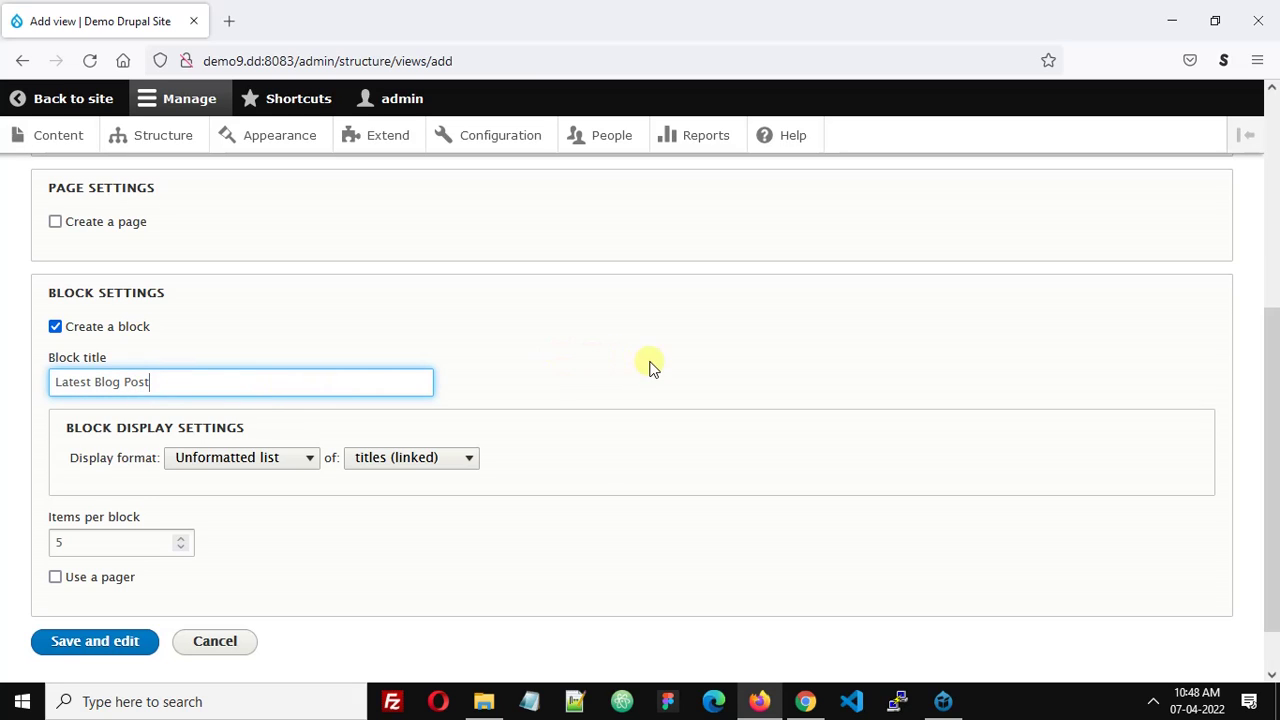
click(650, 368)
Set the block to display a Grid of fields with 3 items per block, and save the view for further editing.
click(230, 462)
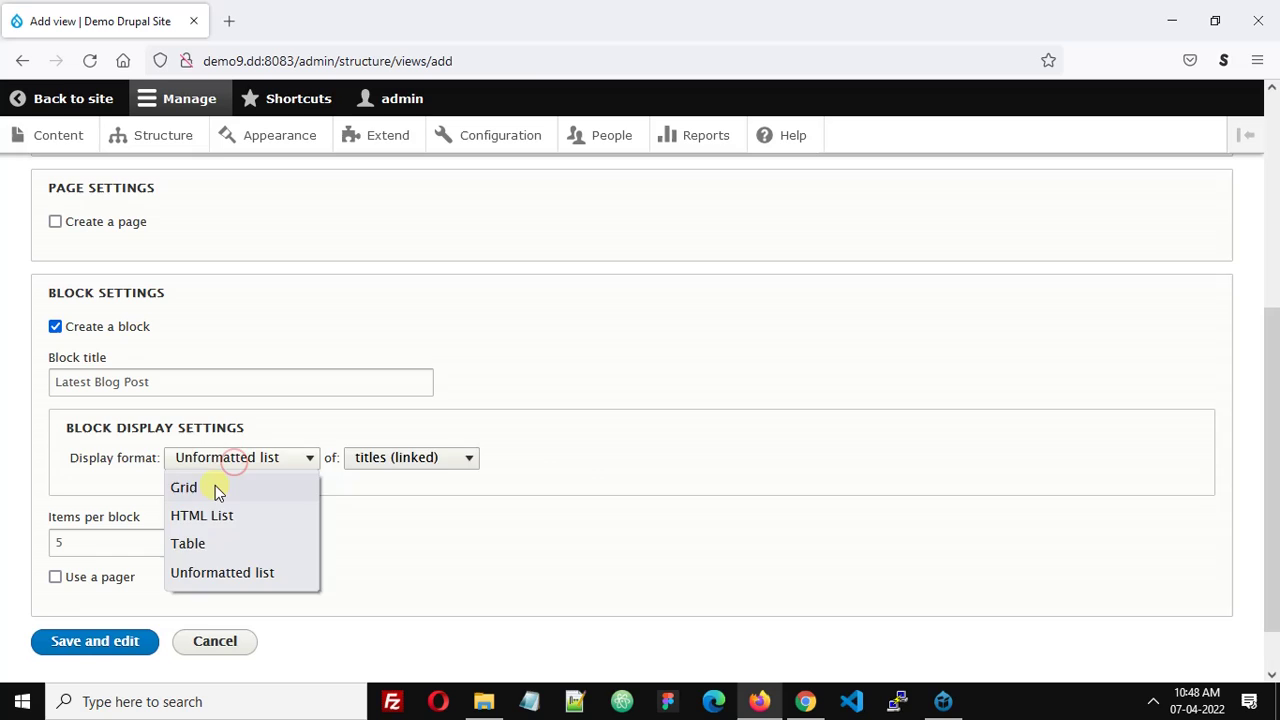
click(215, 487)
click(428, 457)
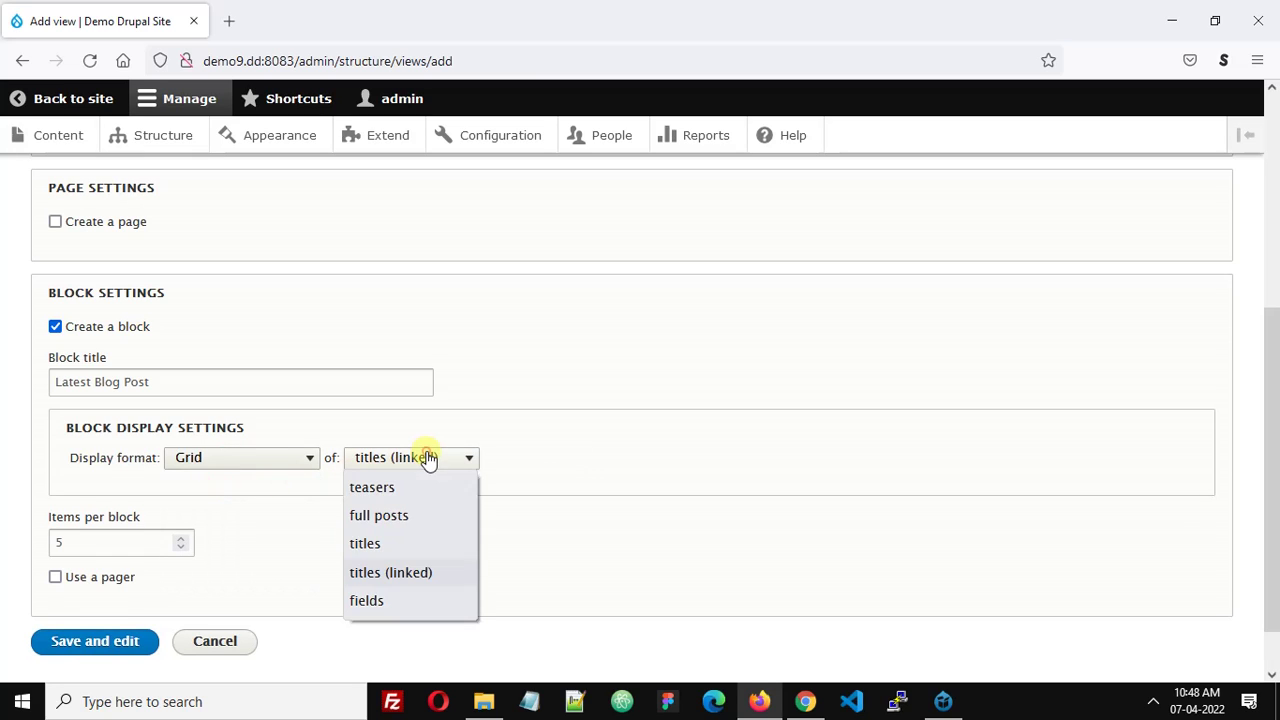
click(378, 601)
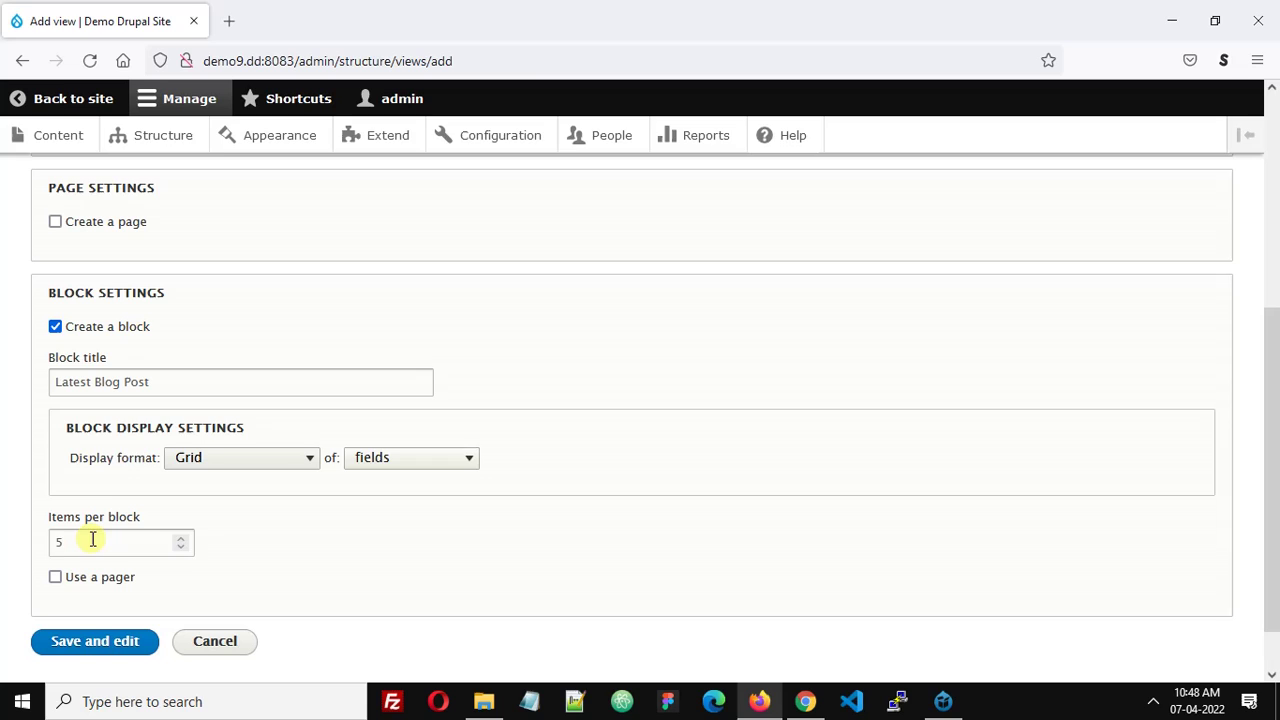
drag(92, 539, 2, 539)
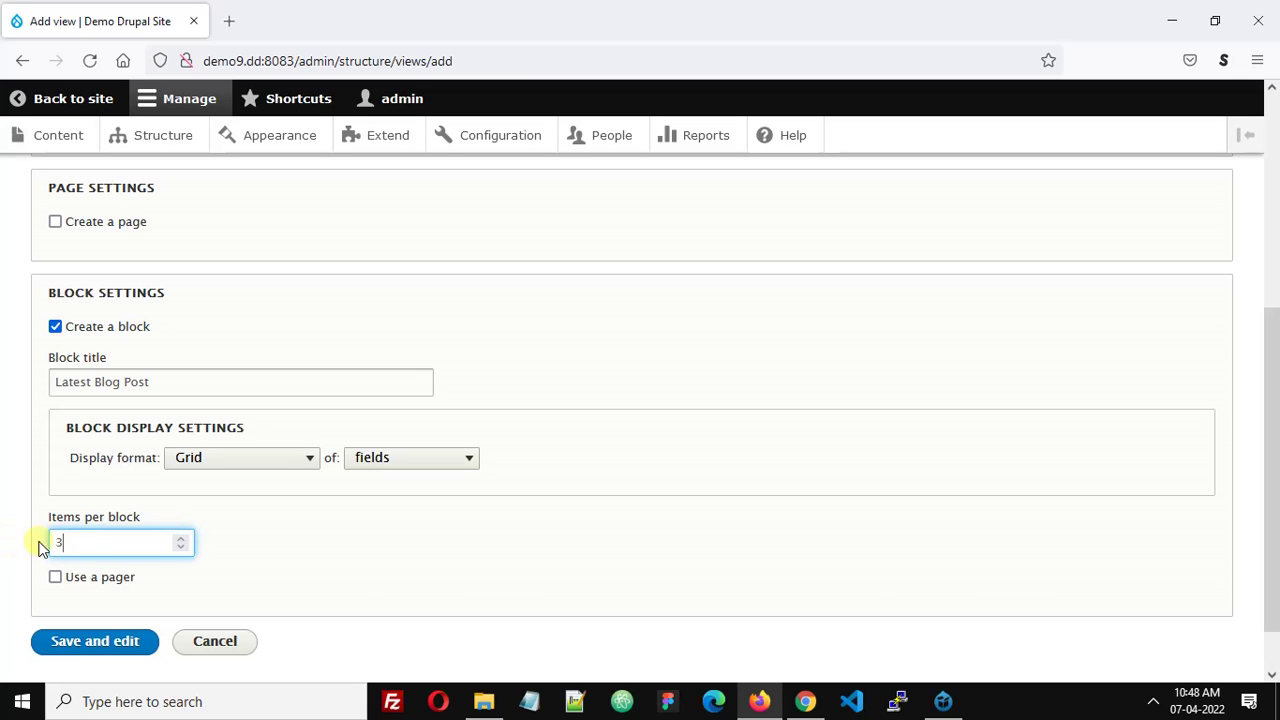
text(3)
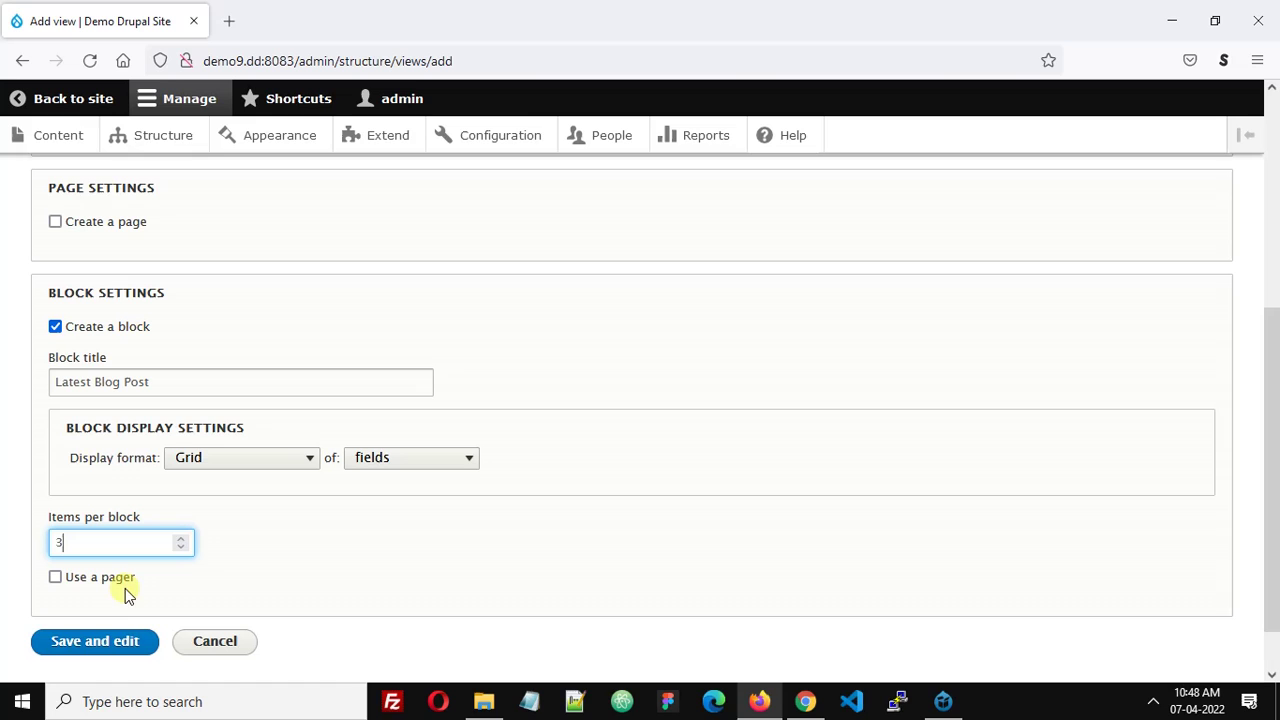
click(96, 643)
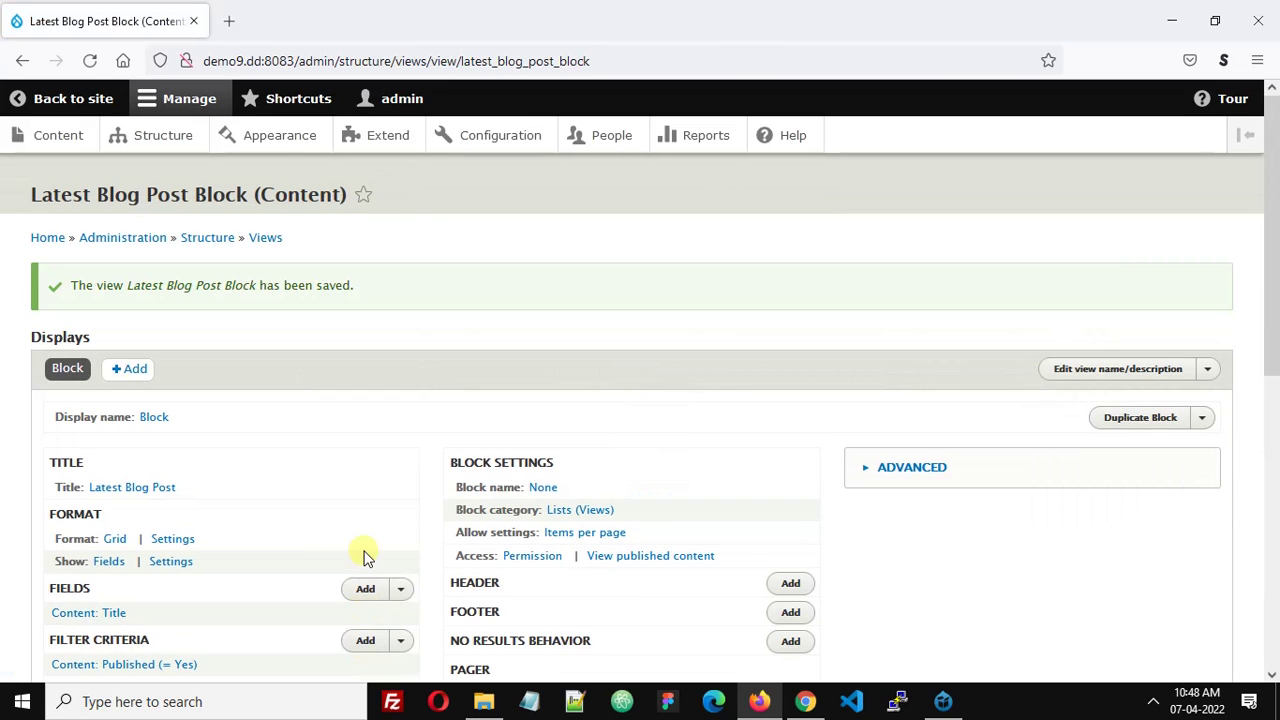
In the grid format settings, set 3 columns and replace the default column classes with the custom column class box.
scroll(220, 250, down, 3)
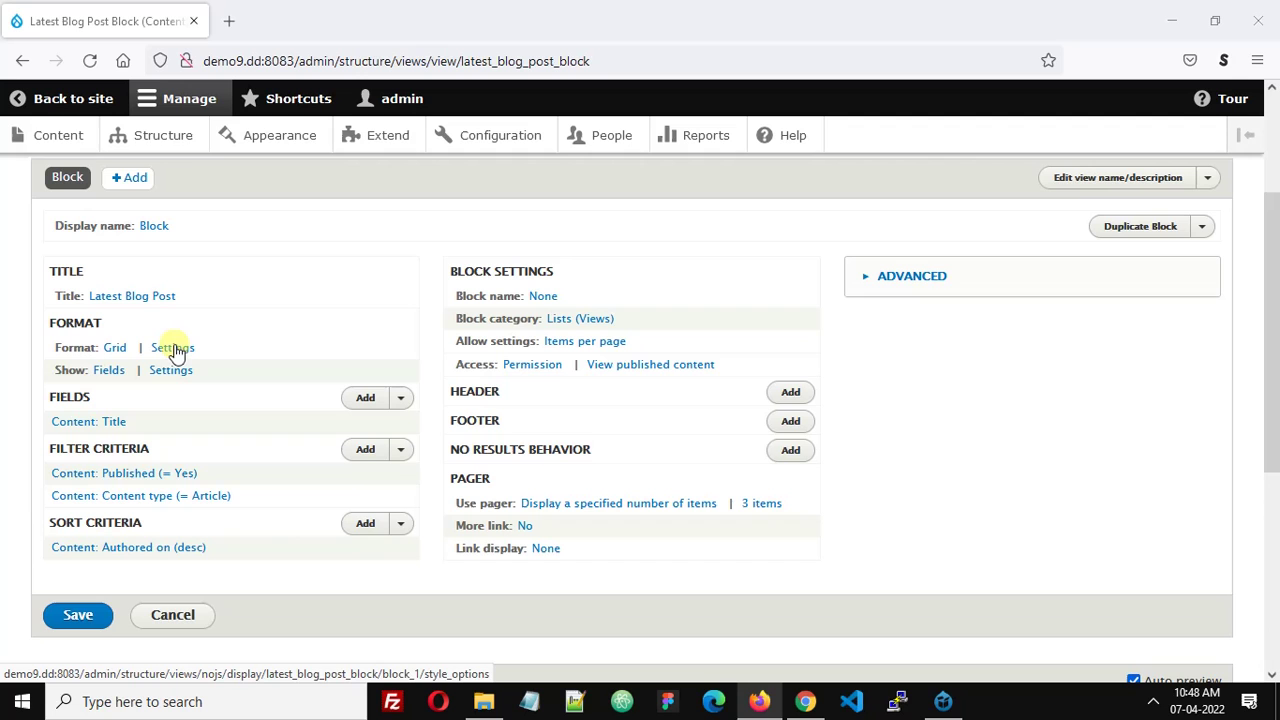
click(185, 347)
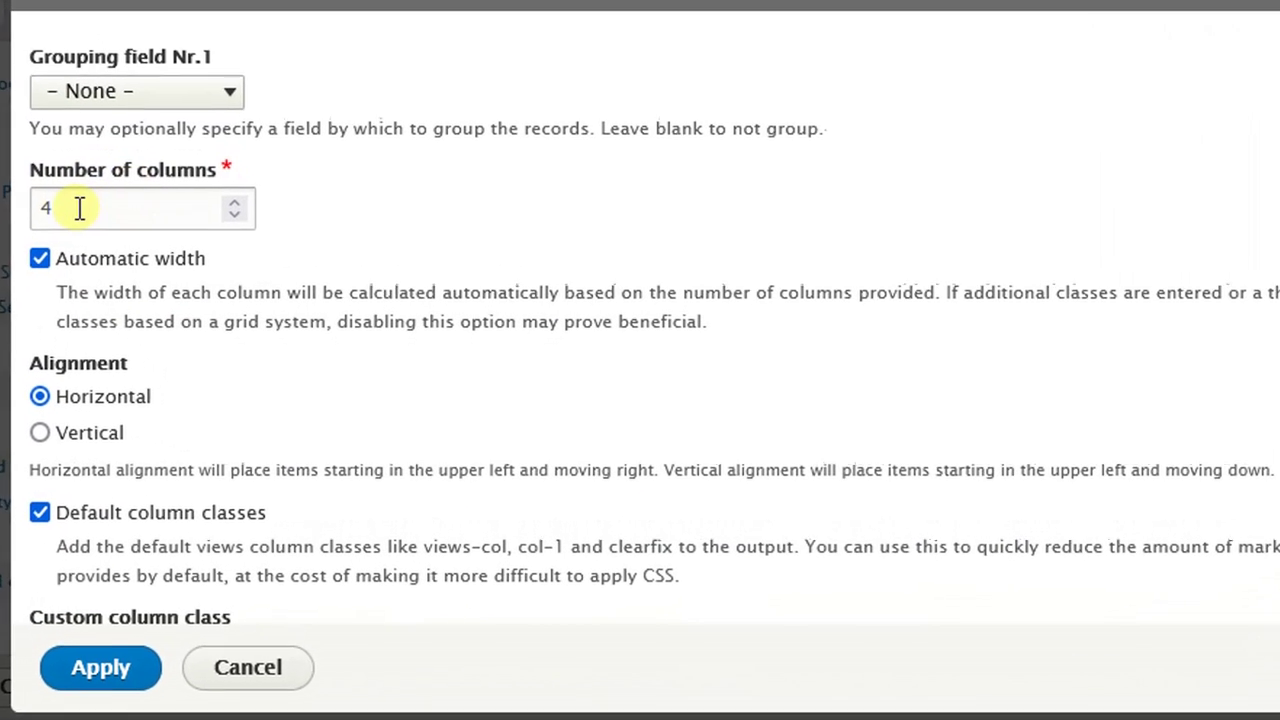
double_click(199, 306)
text(3)
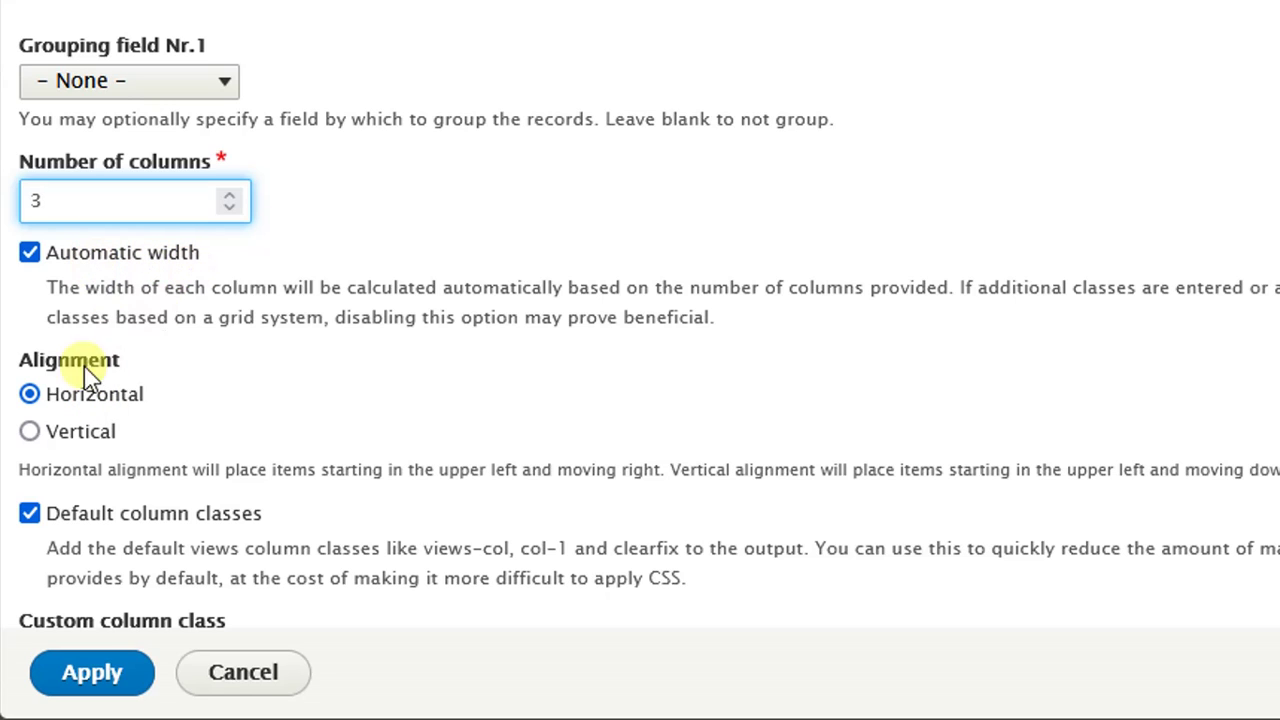
scroll(35, 325, down, 3)
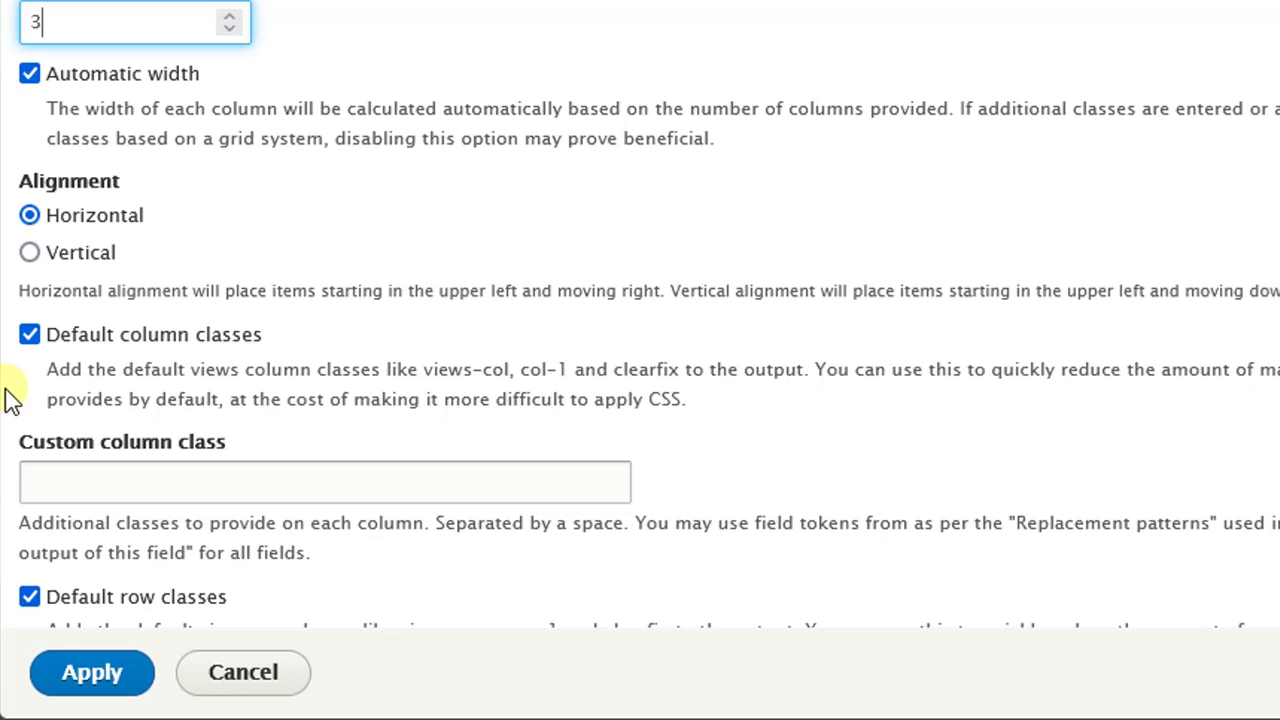
click(95, 340)
click(96, 478)
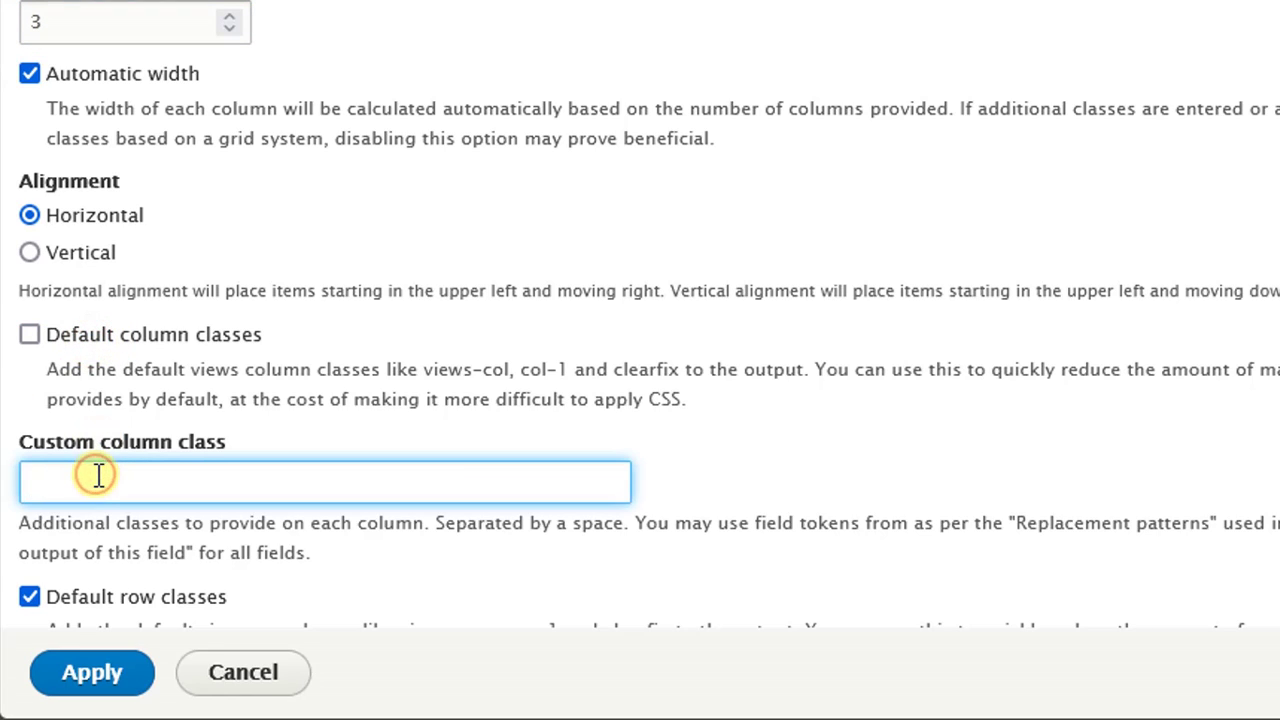
text(box)
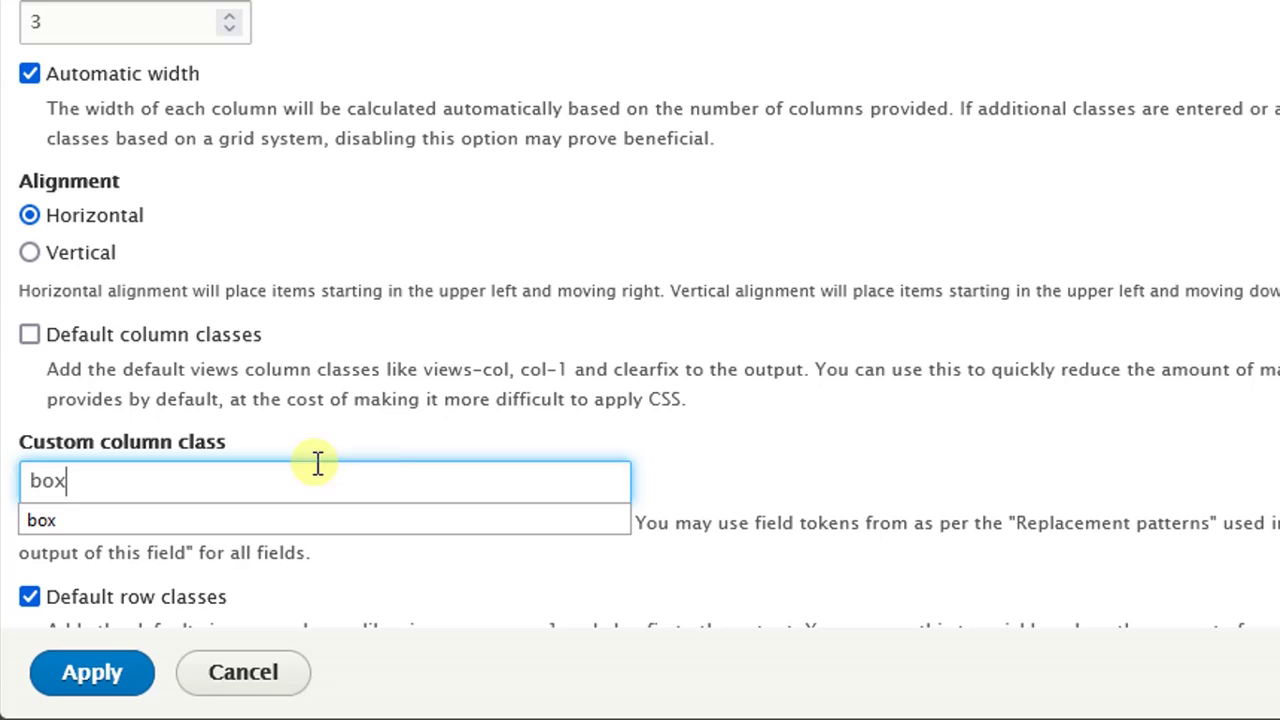
click(405, 437)
Replace the grid's default row classes with the custom row class full and apply the format settings.
scroll(410, 432, down, 3)
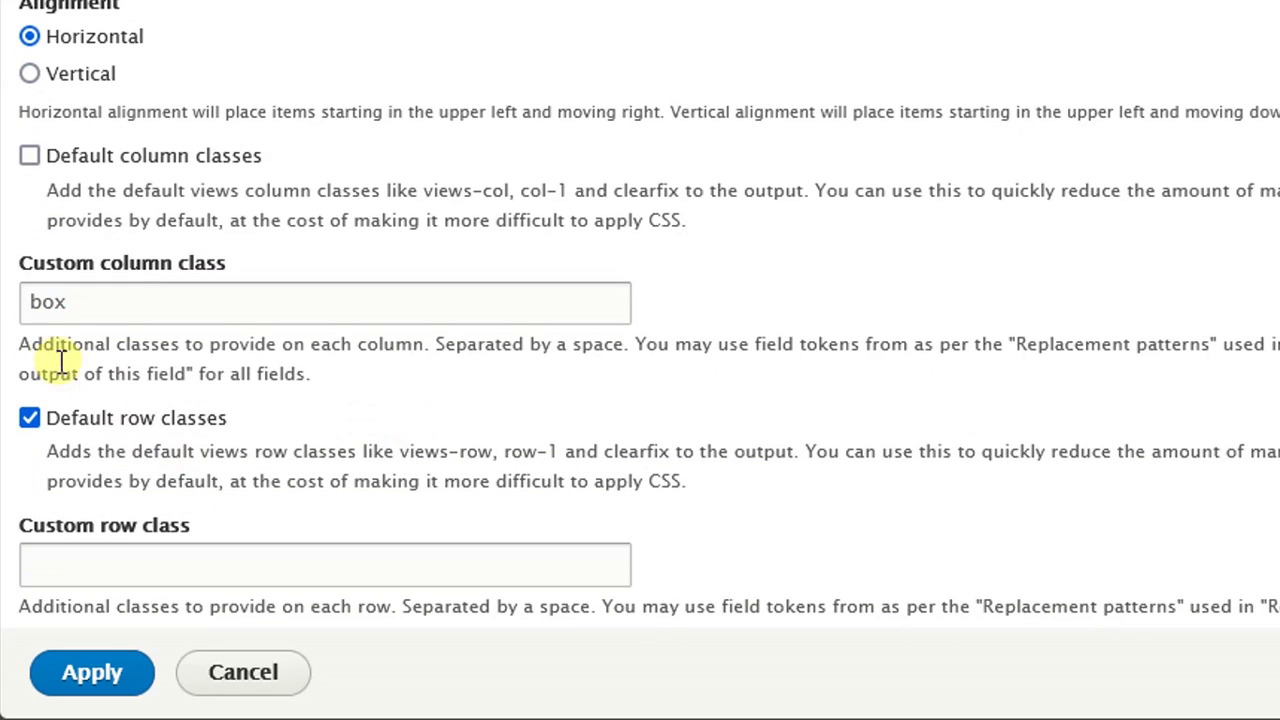
scroll(360, 432, down, 1)
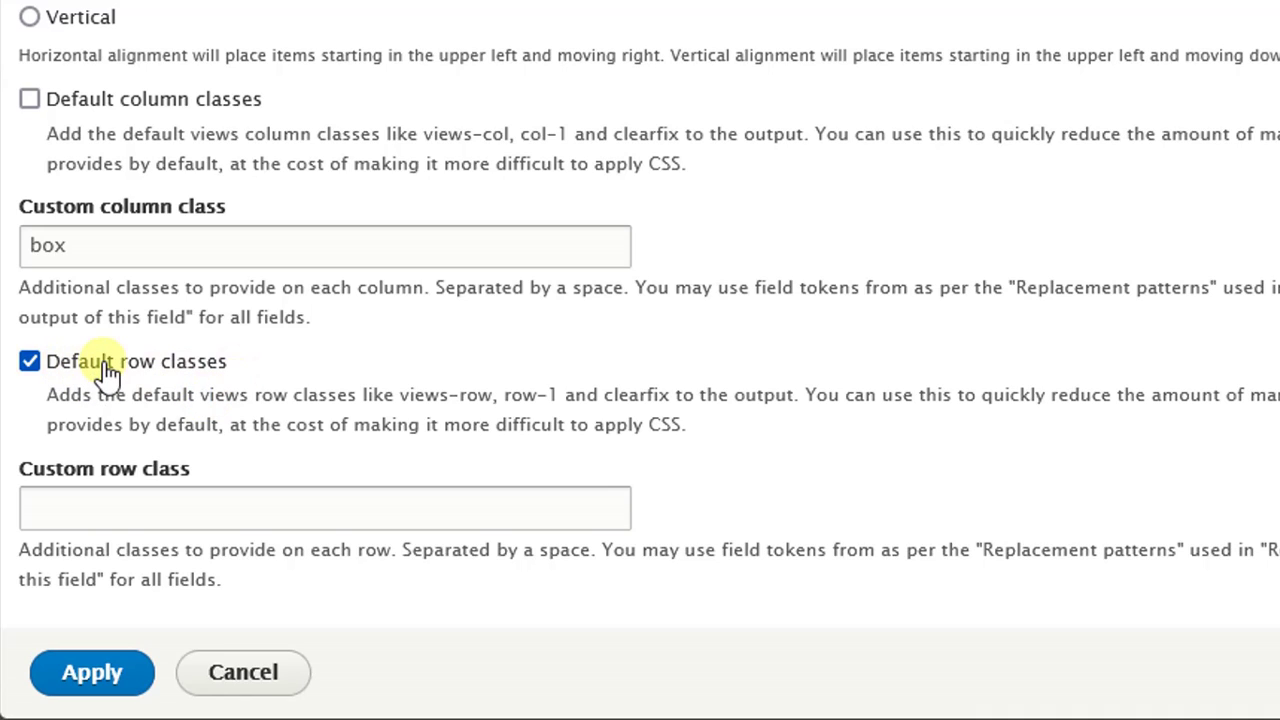
click(89, 511)
text(full)
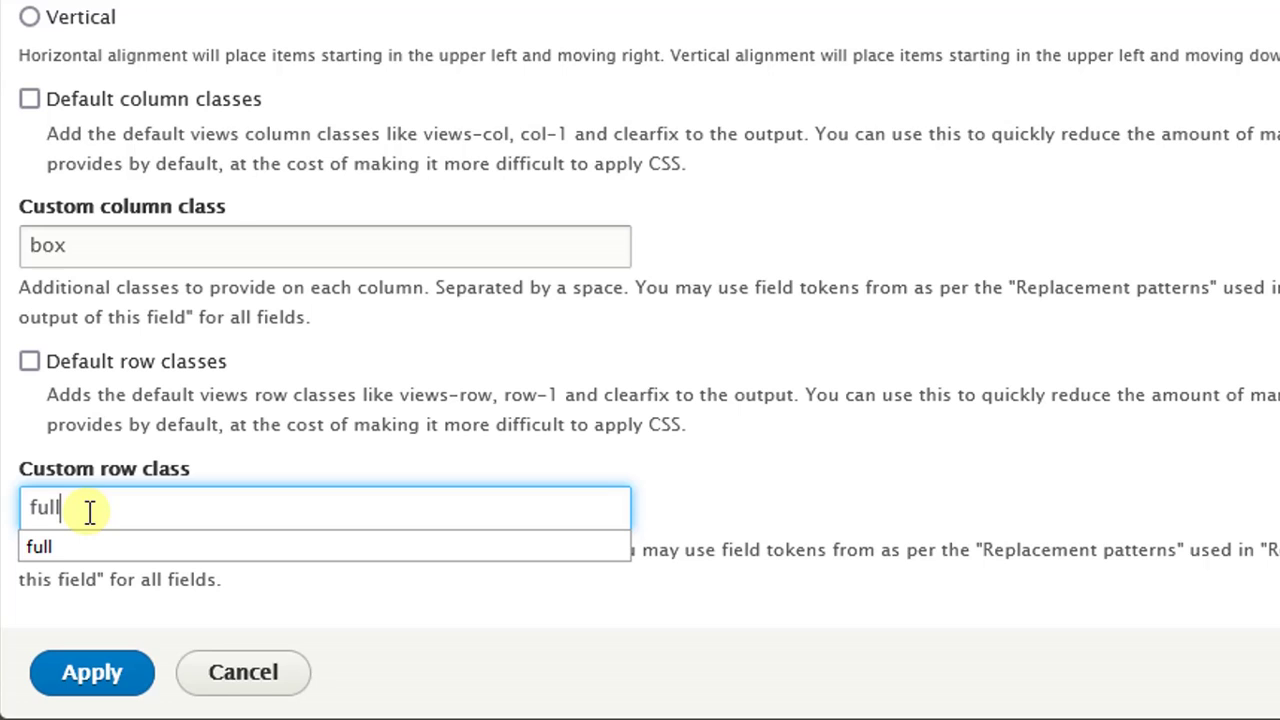
click(293, 469)
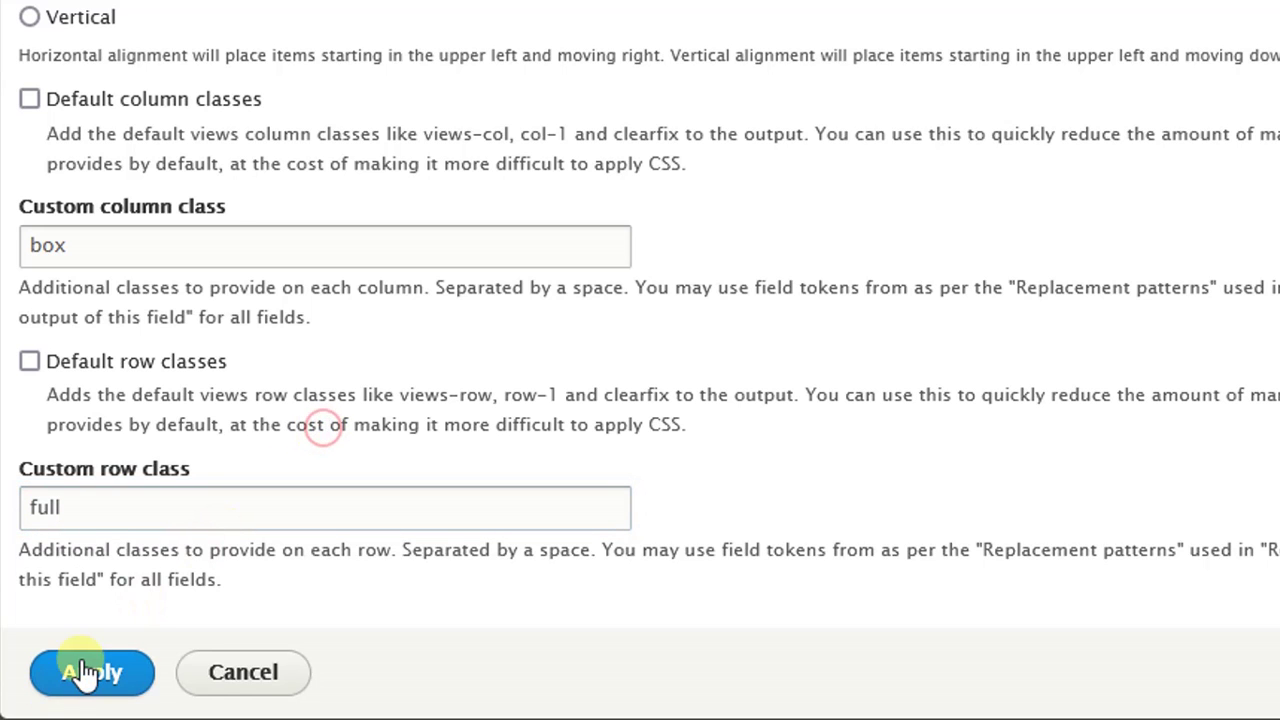
click(85, 673)
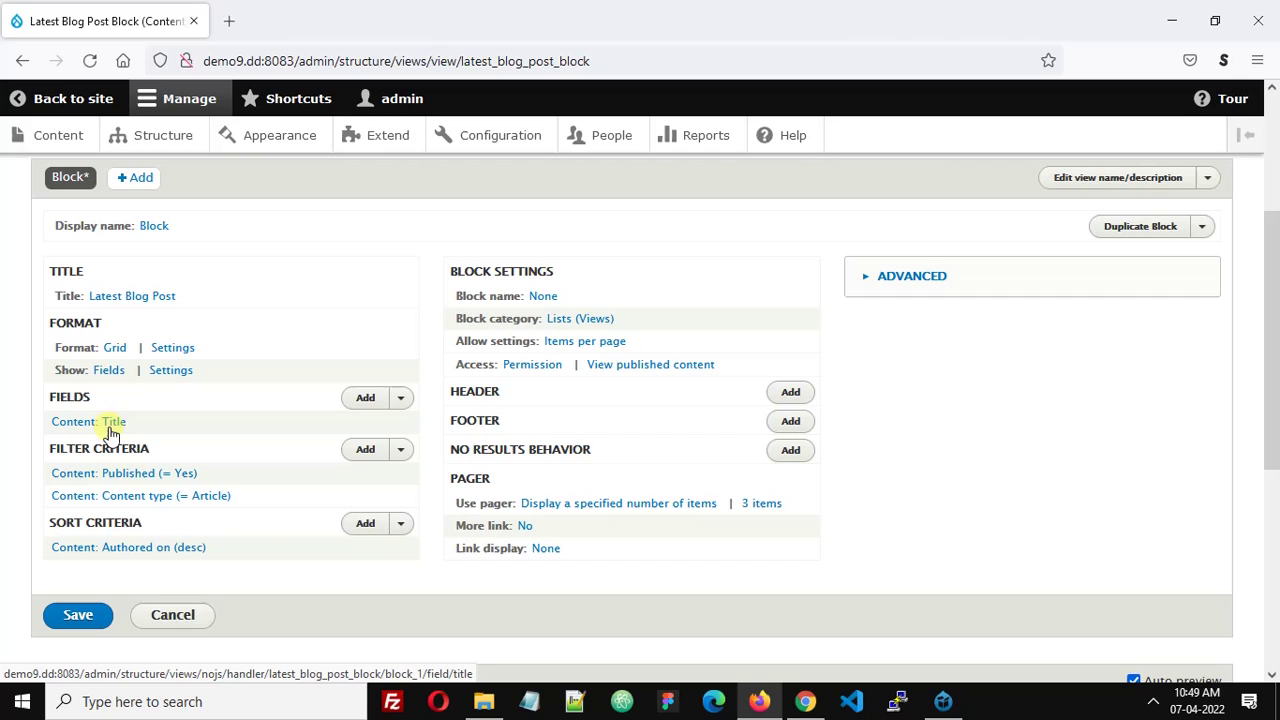
Add the Image field to the block, with the image linked to Content.
click(365, 398)
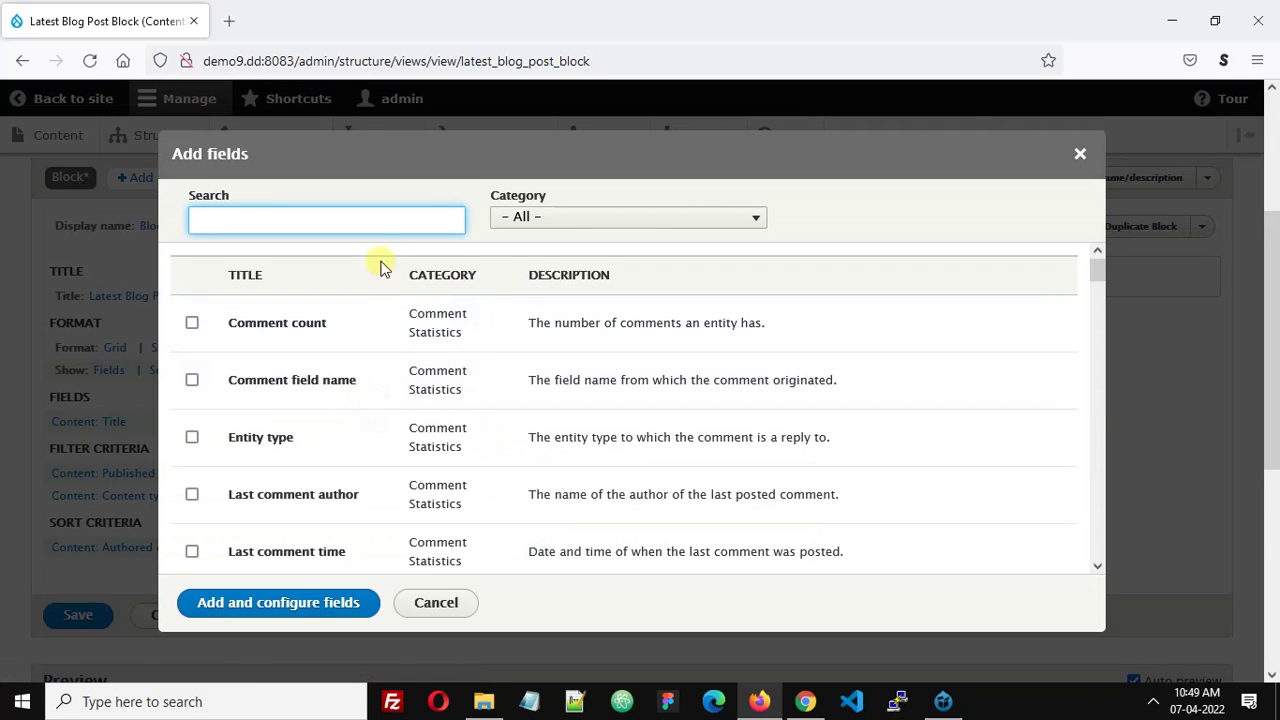
text(image)
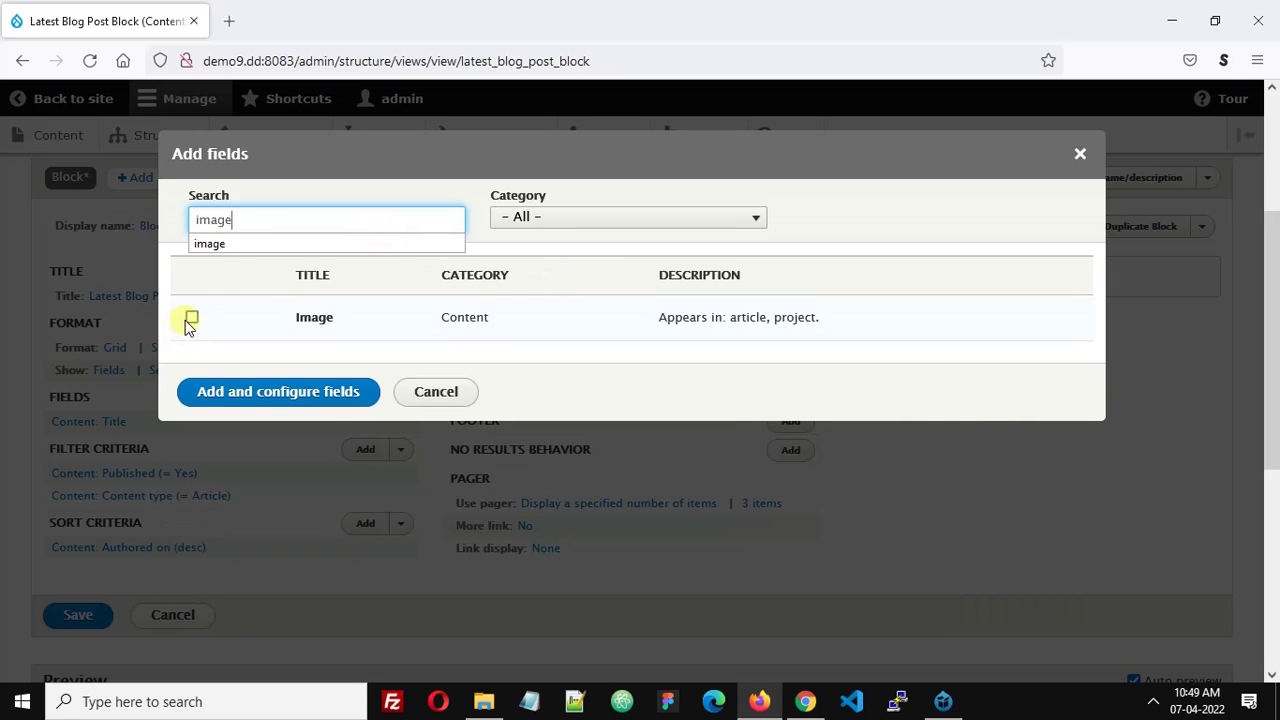
click(191, 318)
click(300, 420)
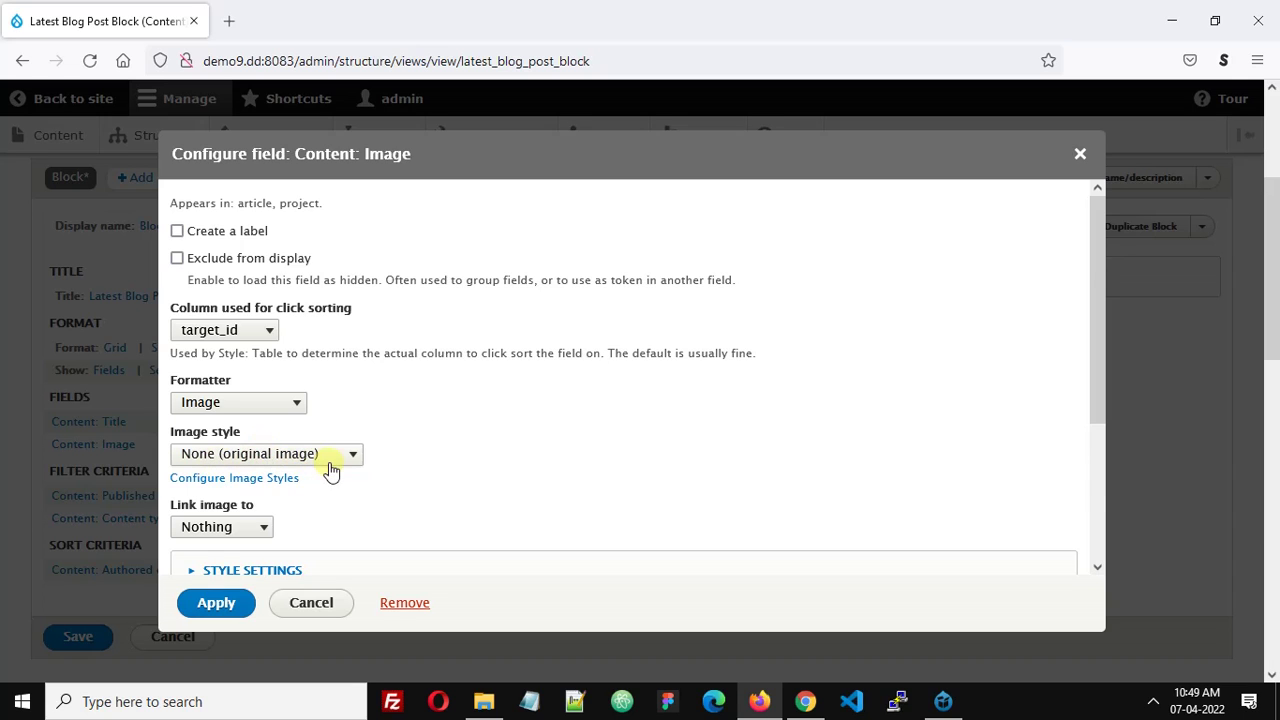
scroll(318, 468, down, 2)
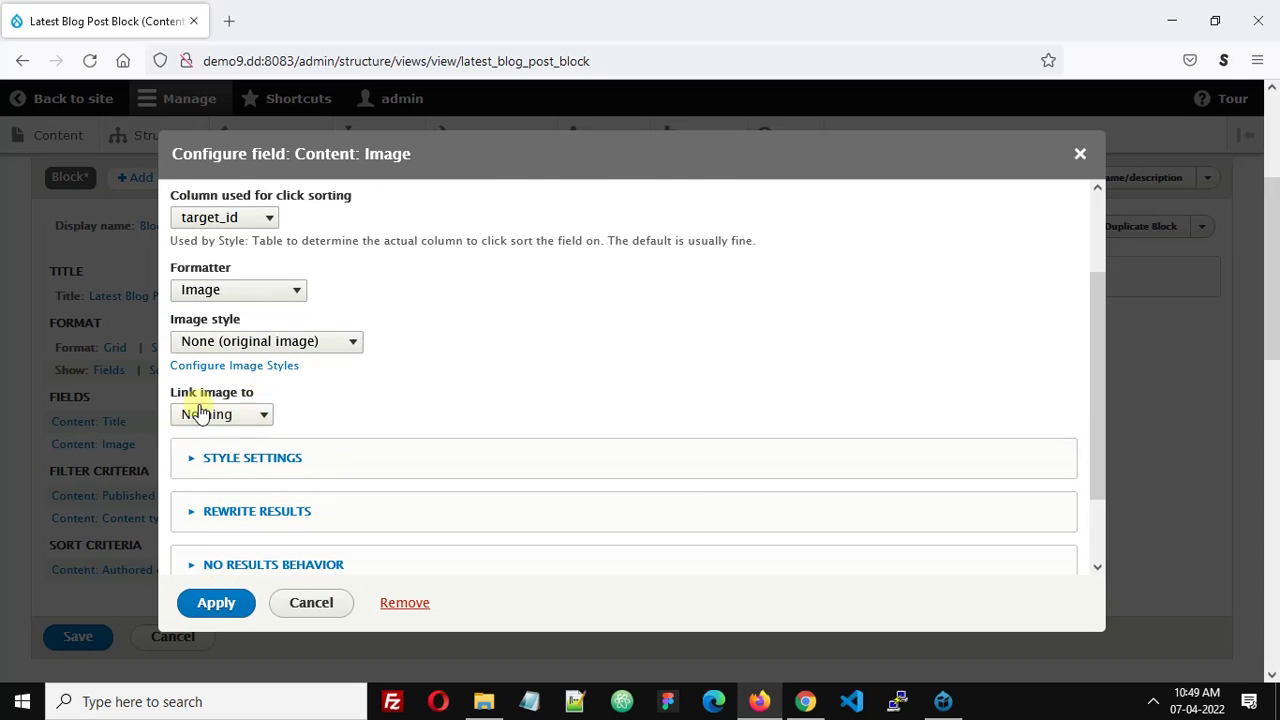
click(247, 416)
click(208, 474)
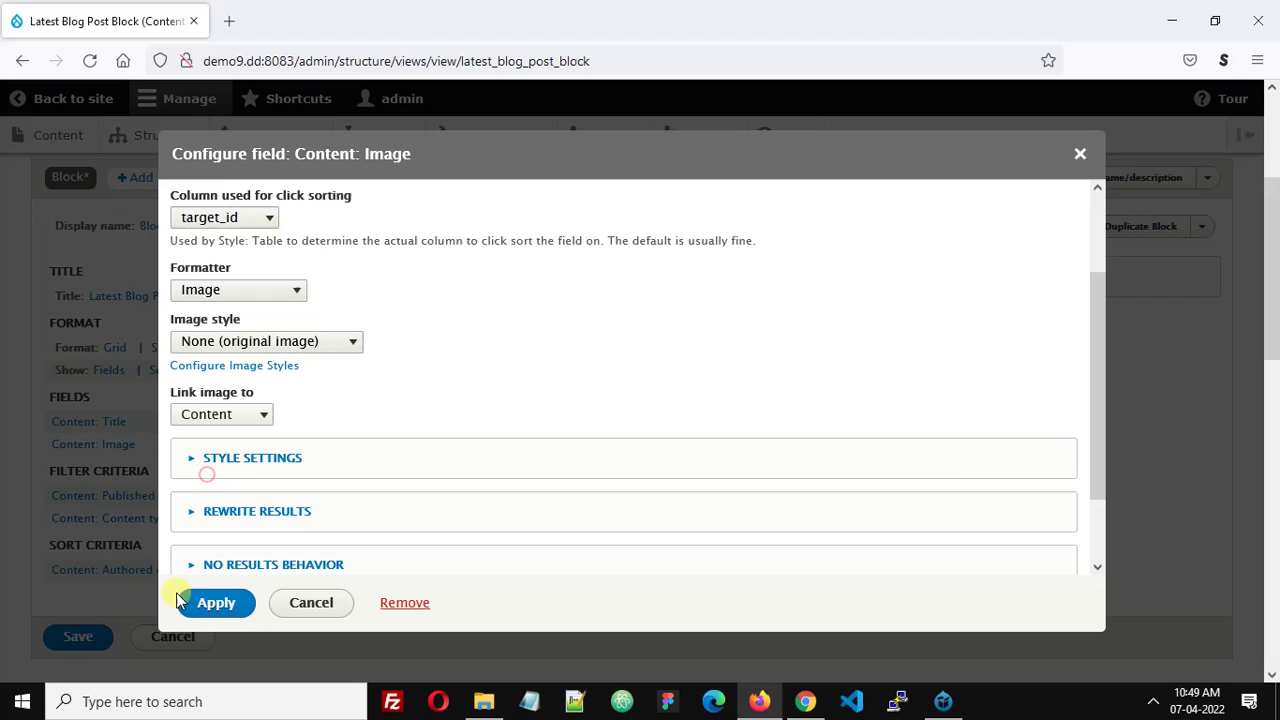
click(247, 607)
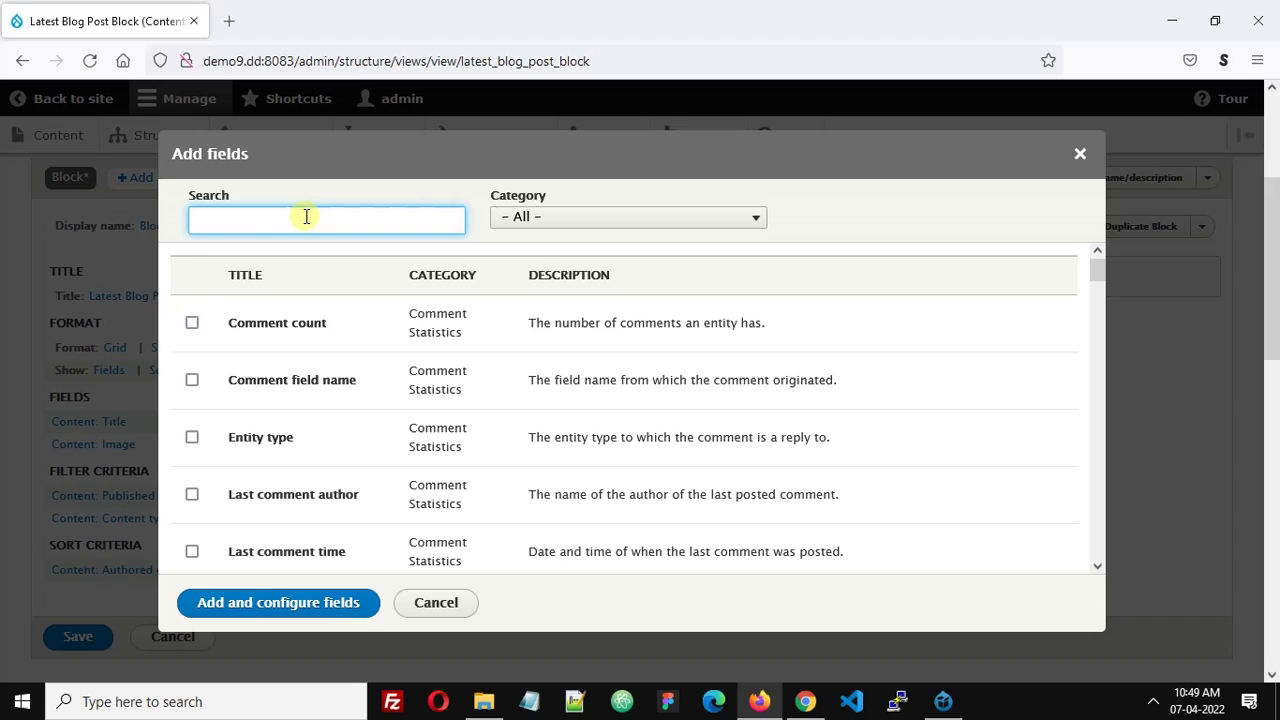
Add the Body field to the block using the Trimmed formatter.
text(body)
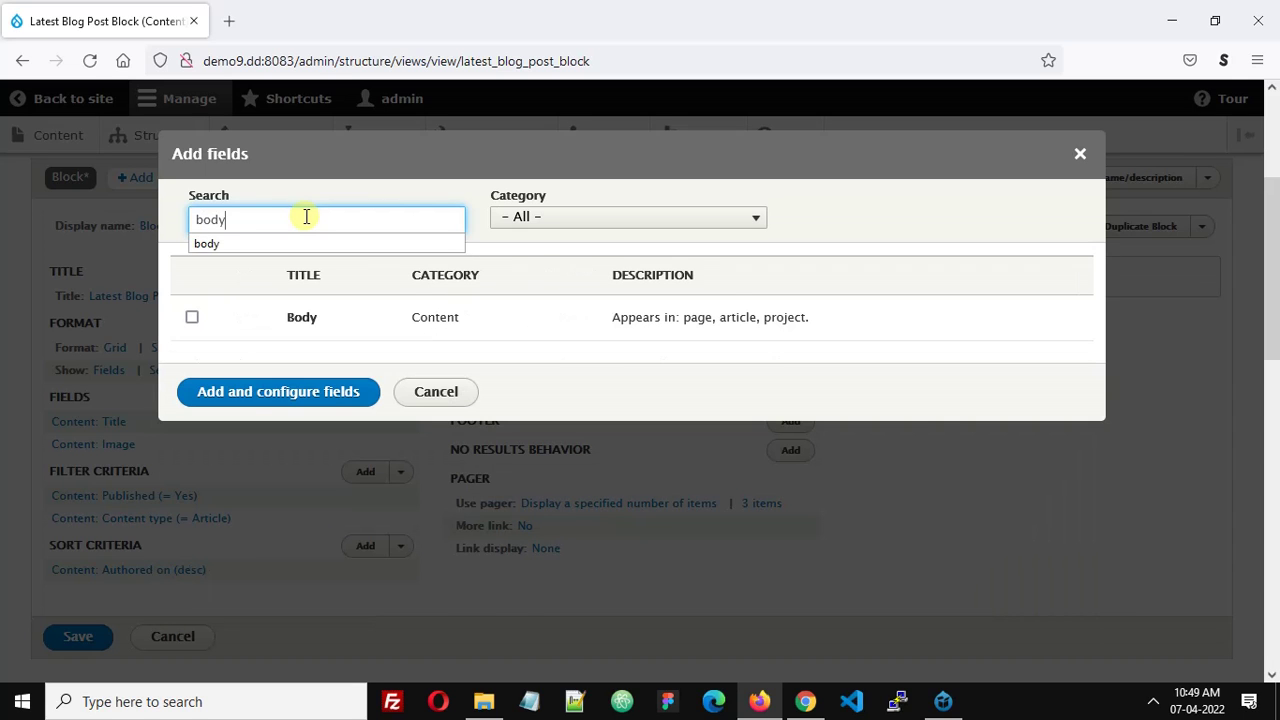
click(337, 315)
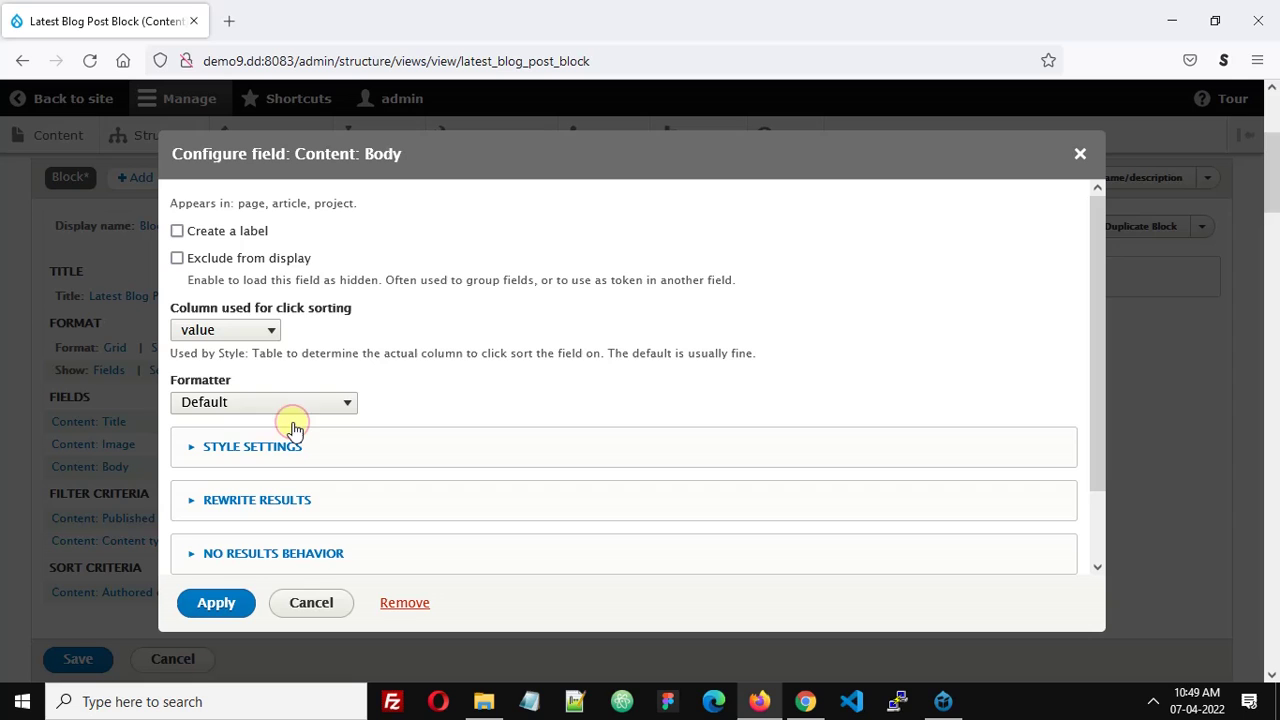
scroll(245, 430, down, 2)
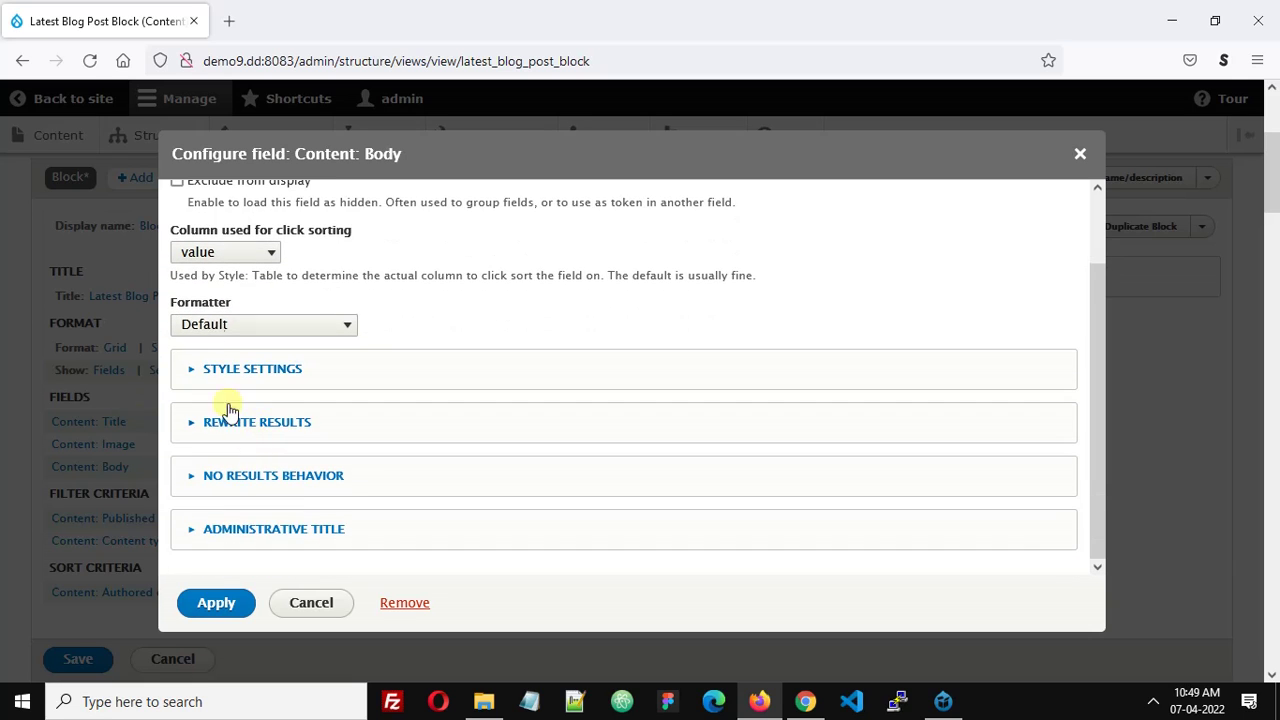
click(246, 326)
click(228, 414)
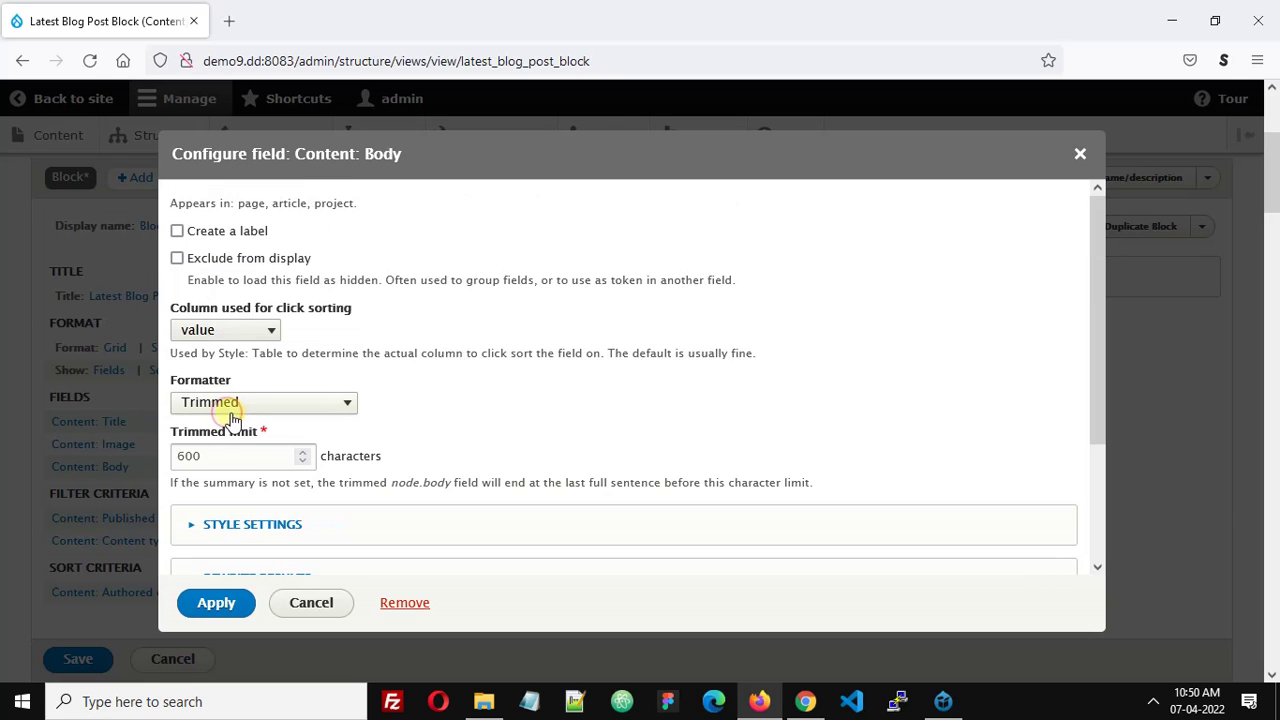
drag(200, 455, 143, 455)
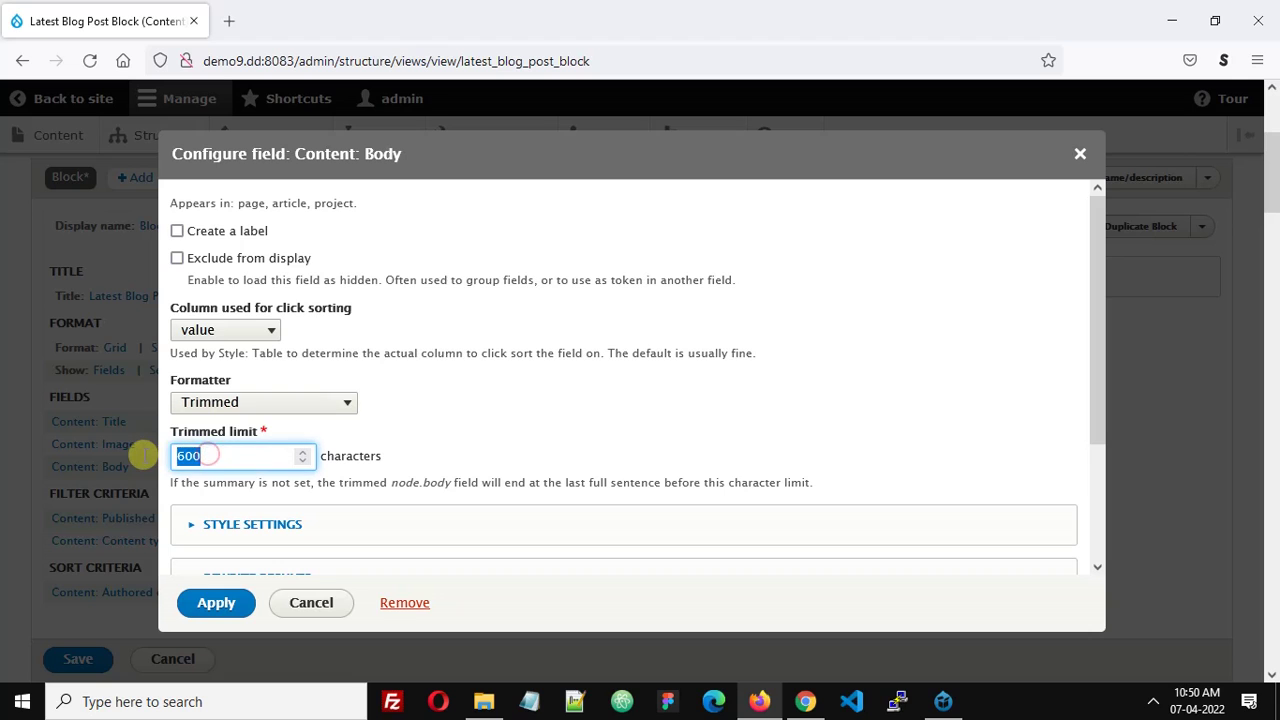
click(214, 608)
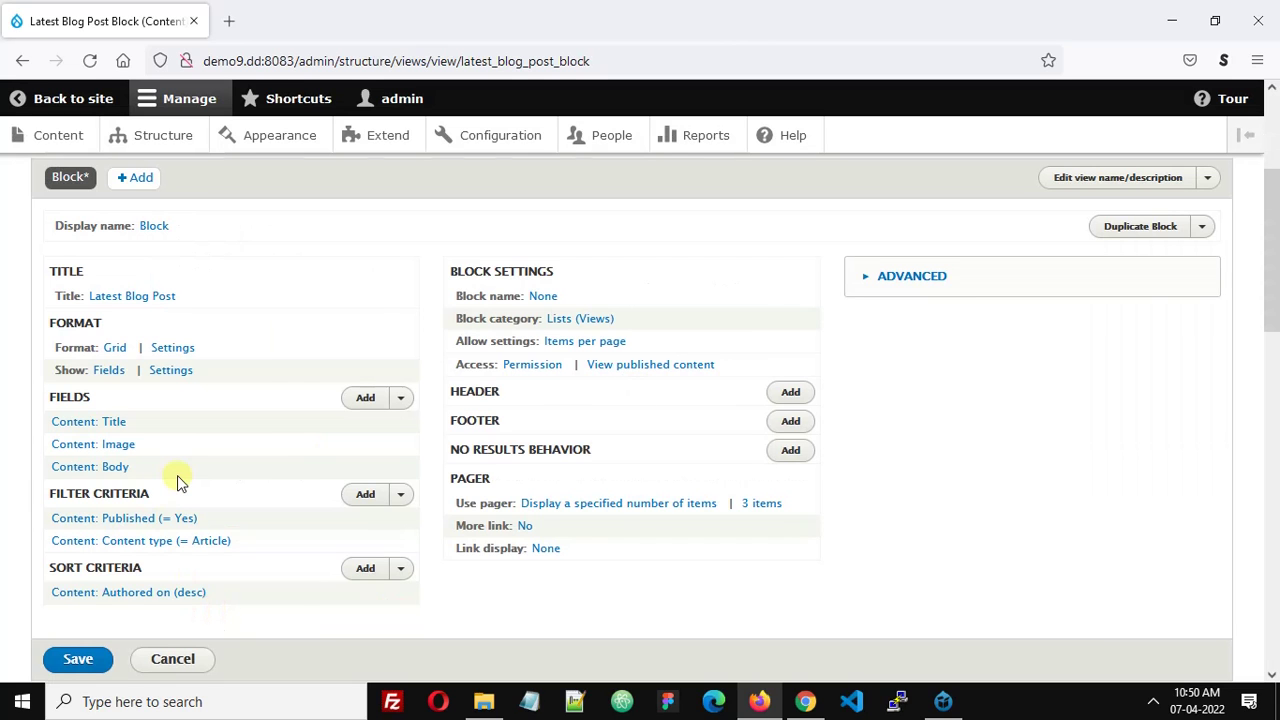
scroll(150, 460, down, 1)
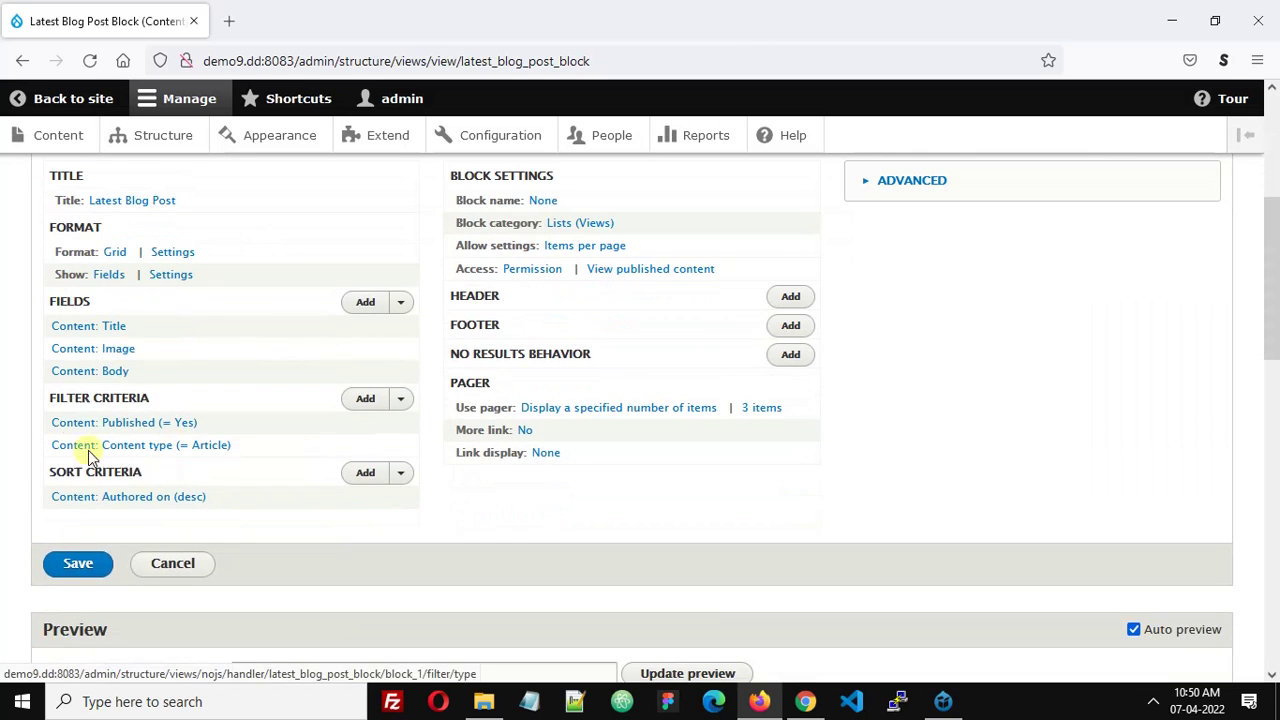
Rearrange the block's fields so that Image comes before Title, and save the view.
click(404, 309)
click(355, 330)
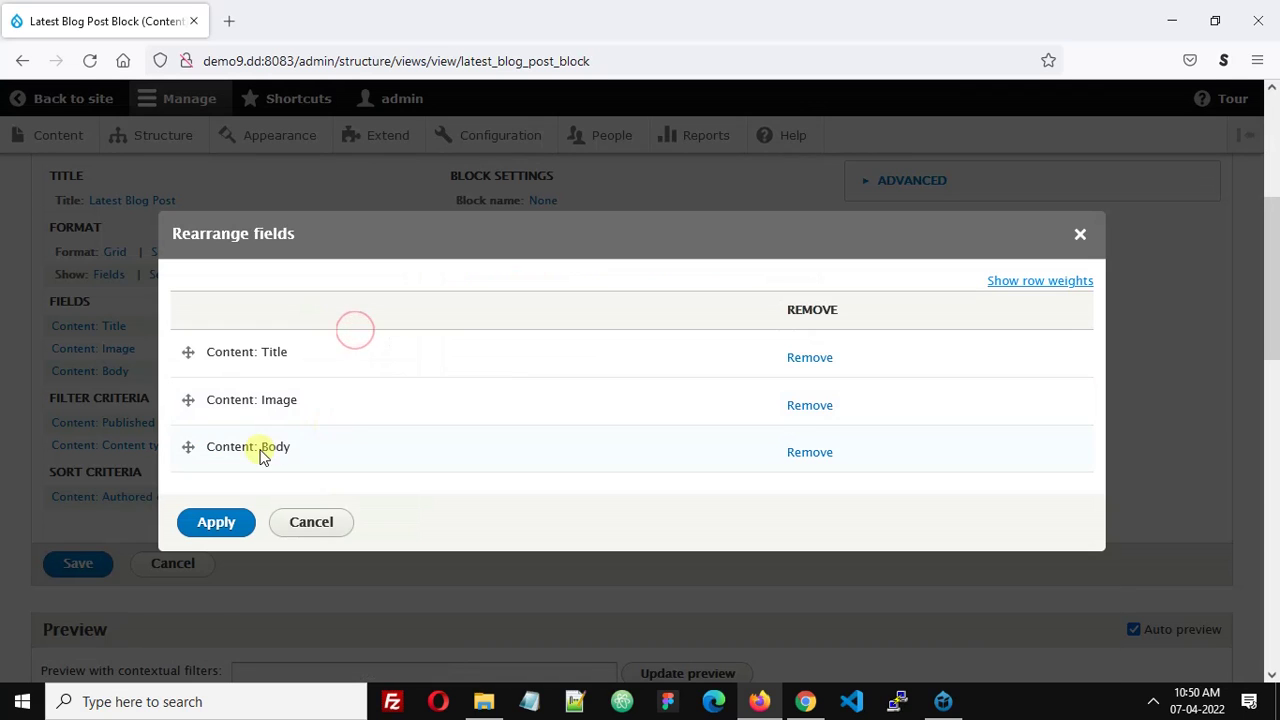
drag(183, 400, 184, 355)
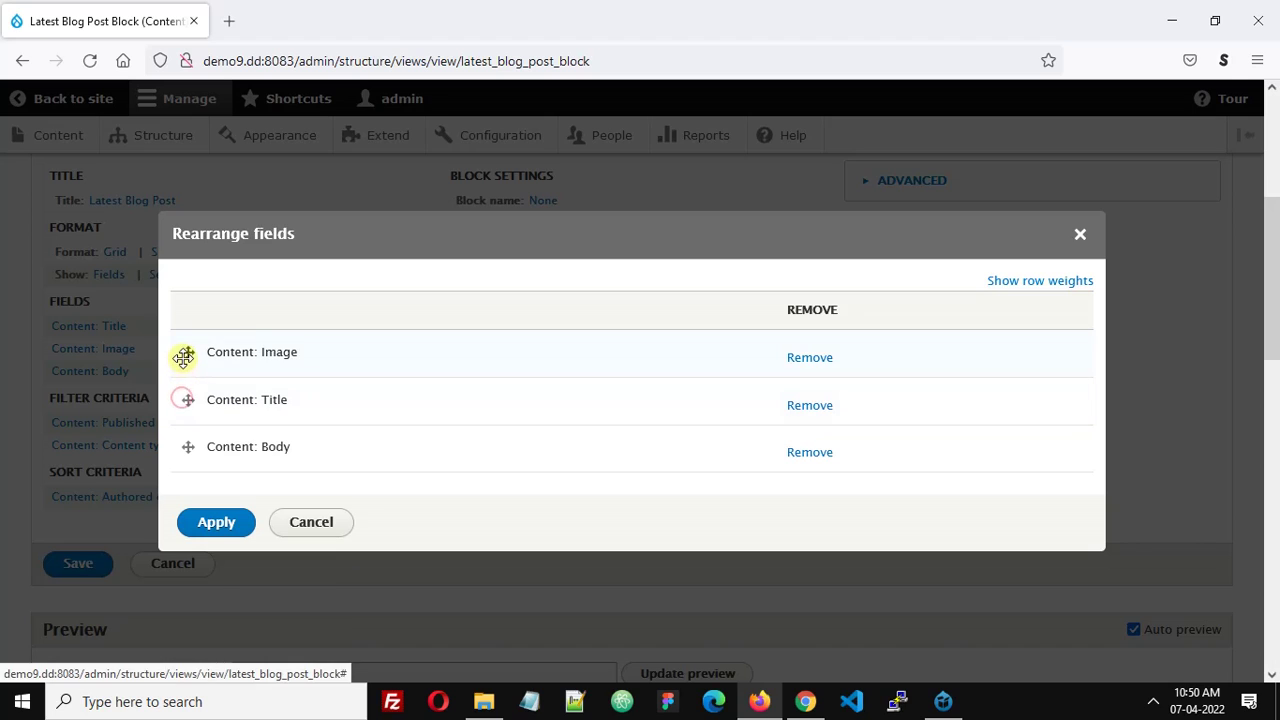
click(220, 524)
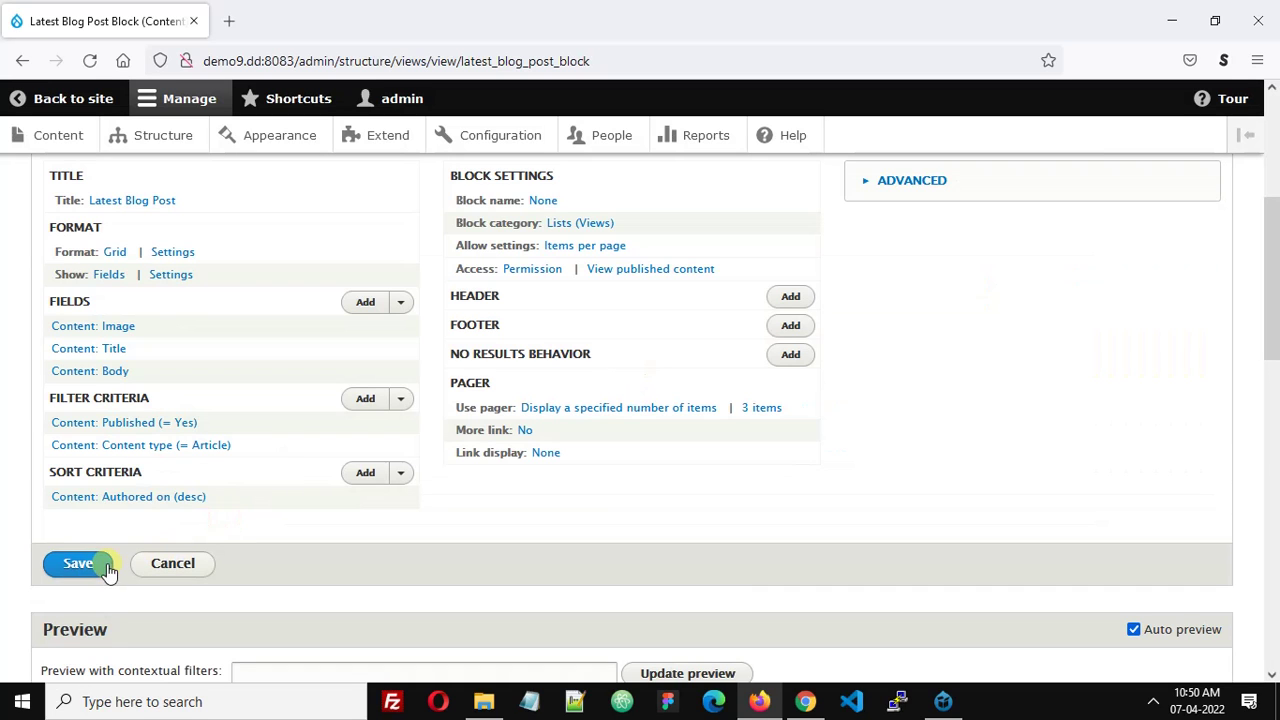
click(78, 566)
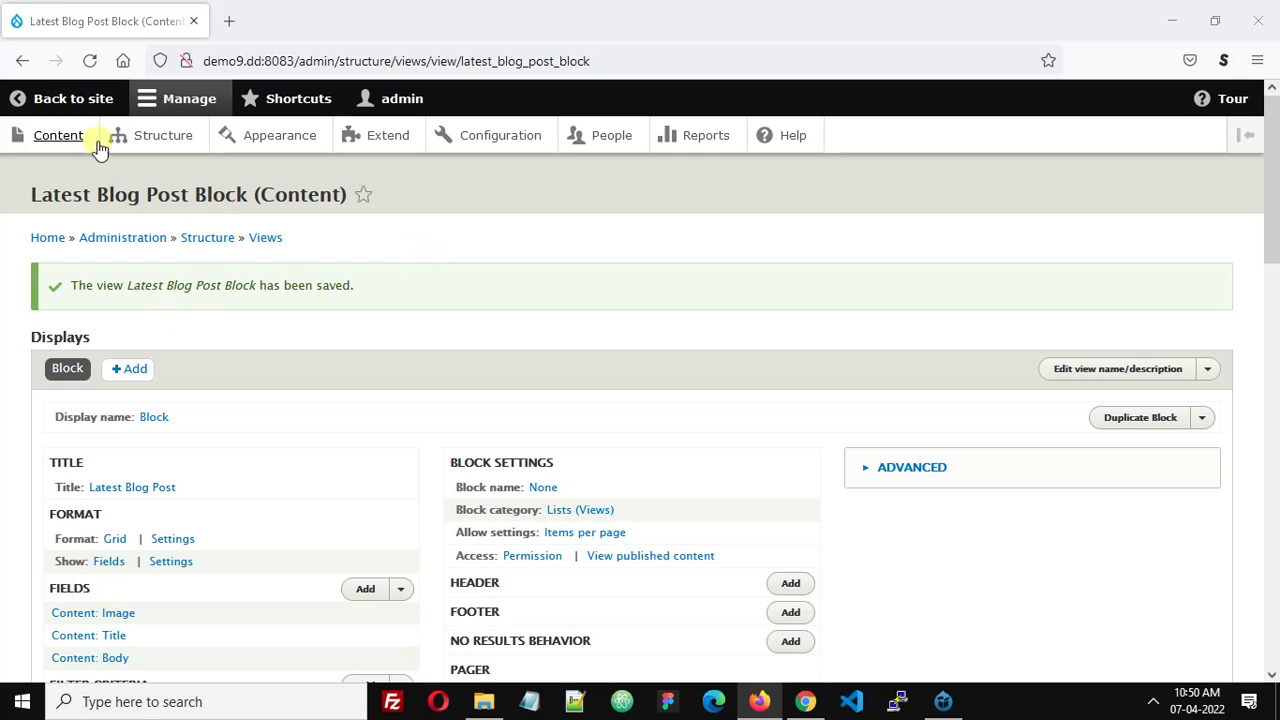
Customize the Title field's HTML to use the H4 element and save the view.
scroll(193, 341, down, 4)
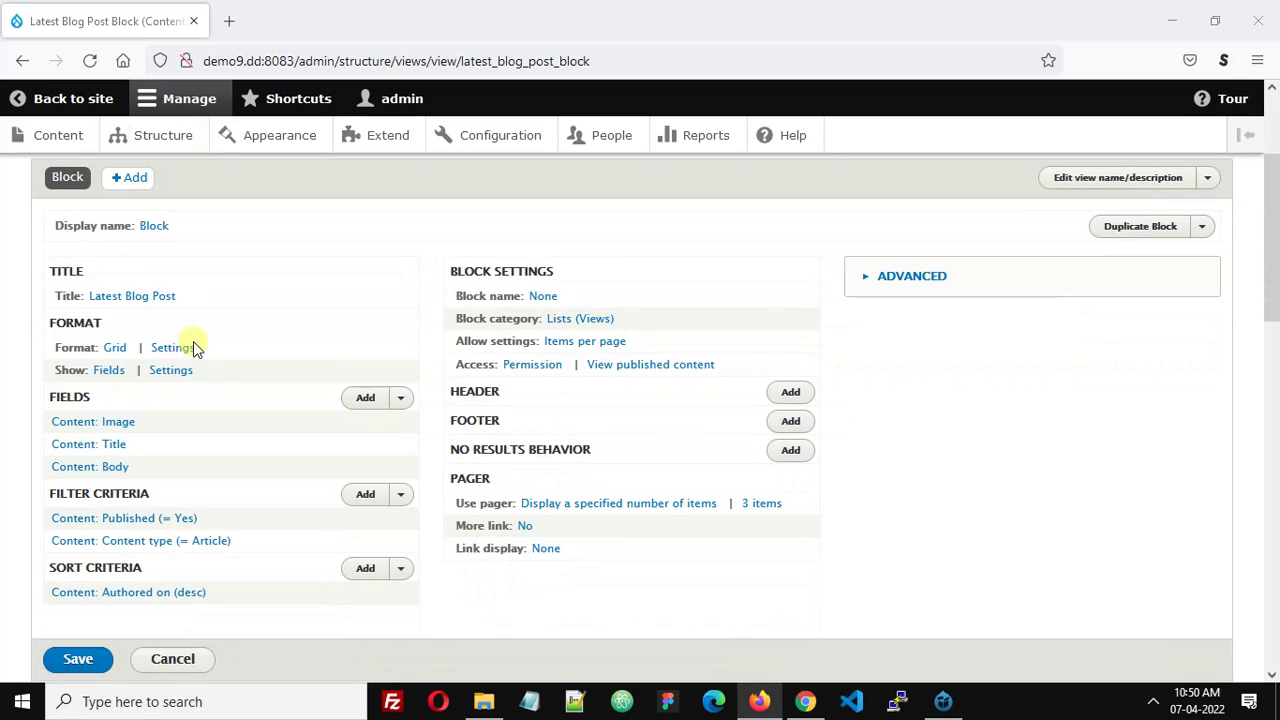
click(106, 446)
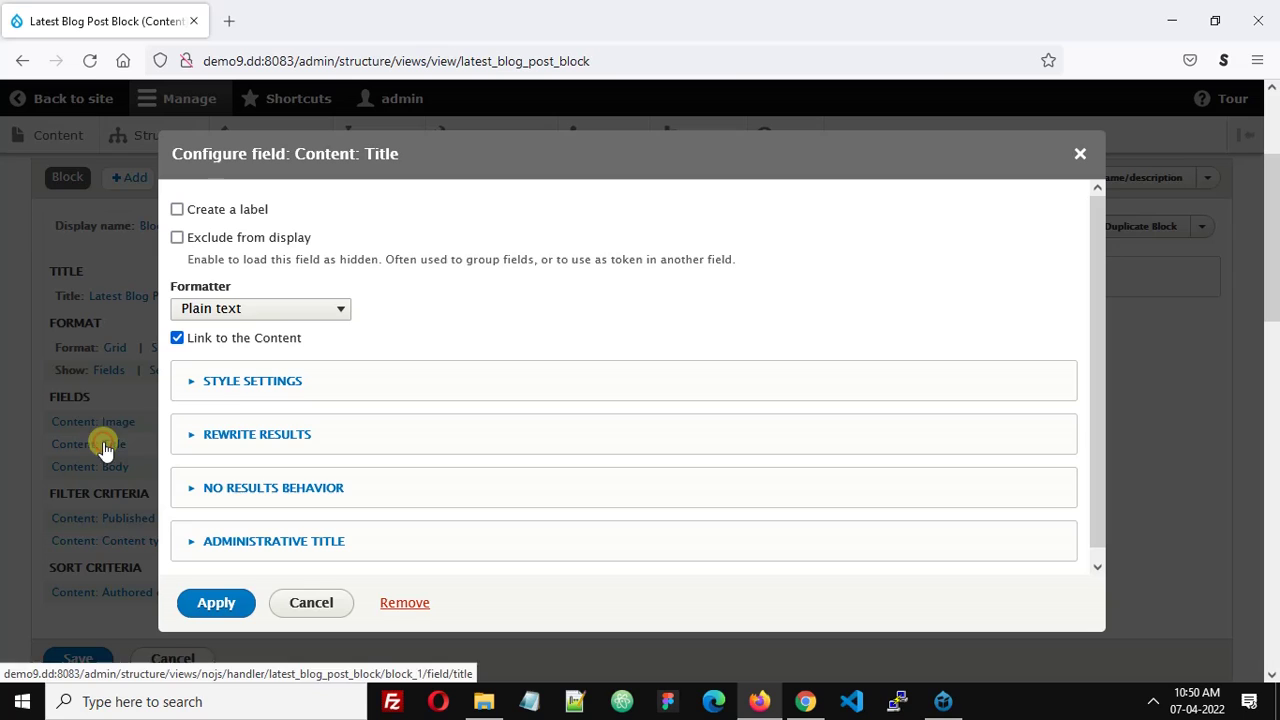
click(252, 390)
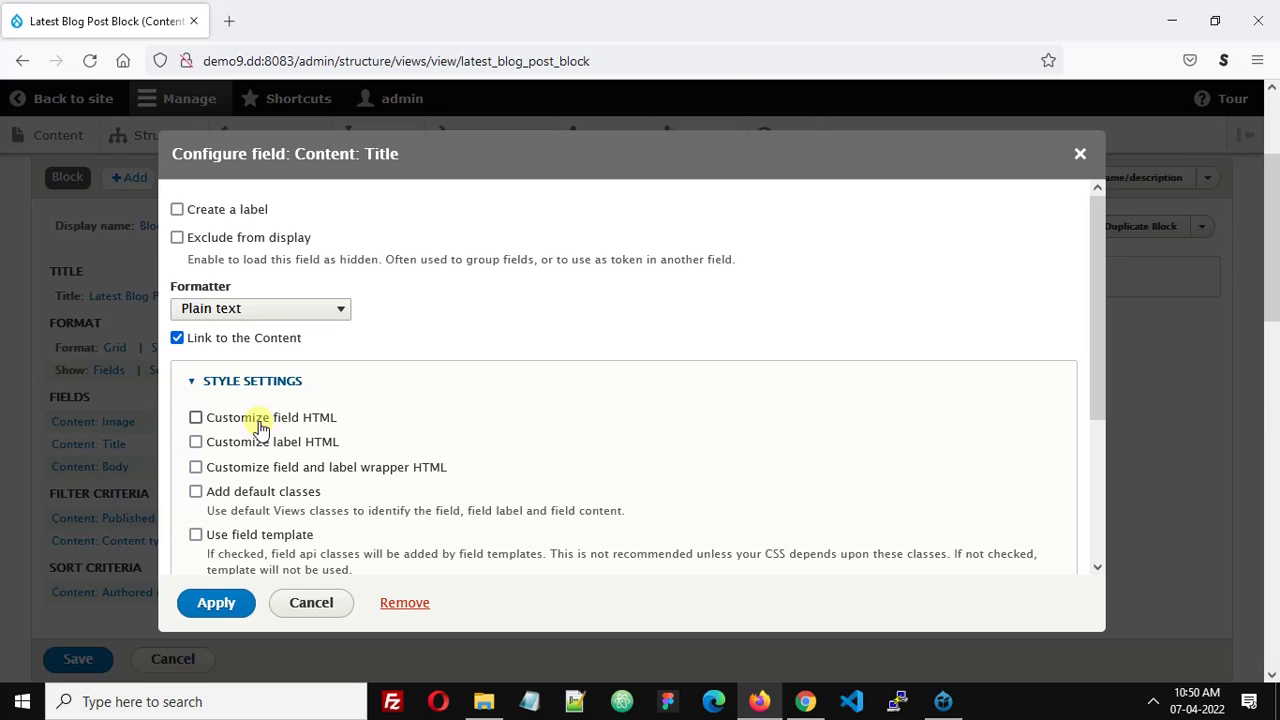
click(260, 420)
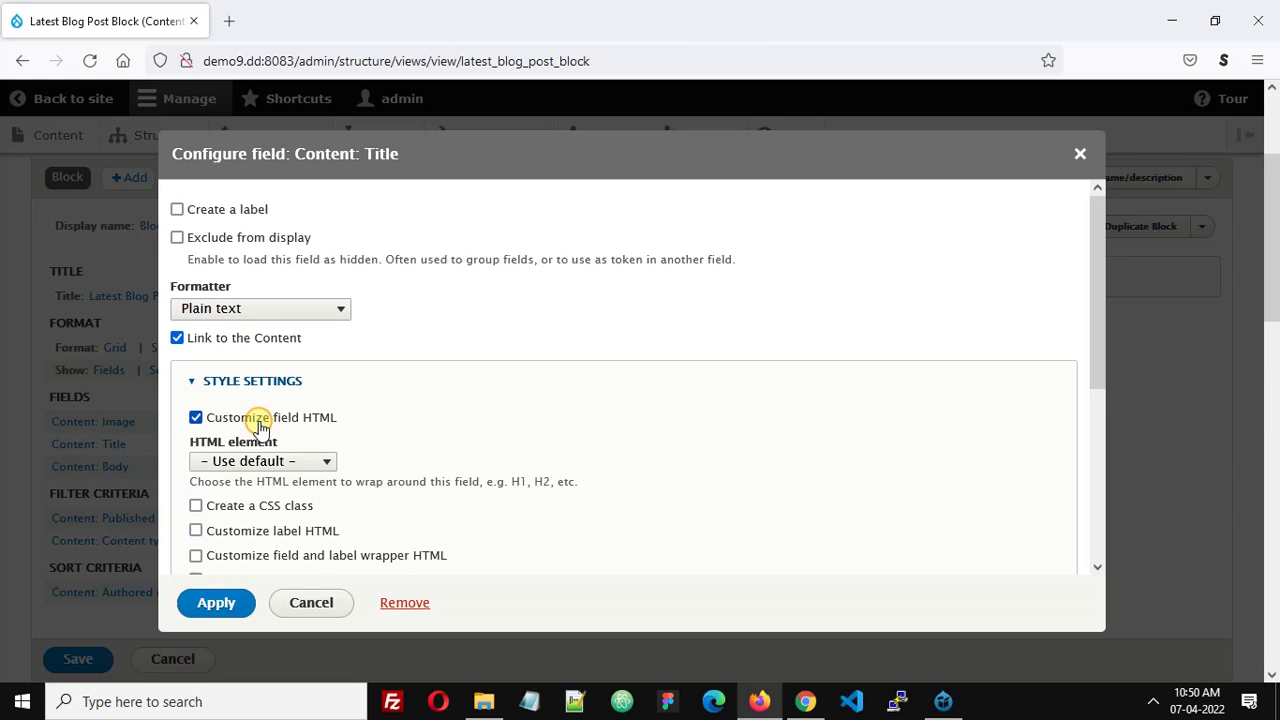
click(258, 461)
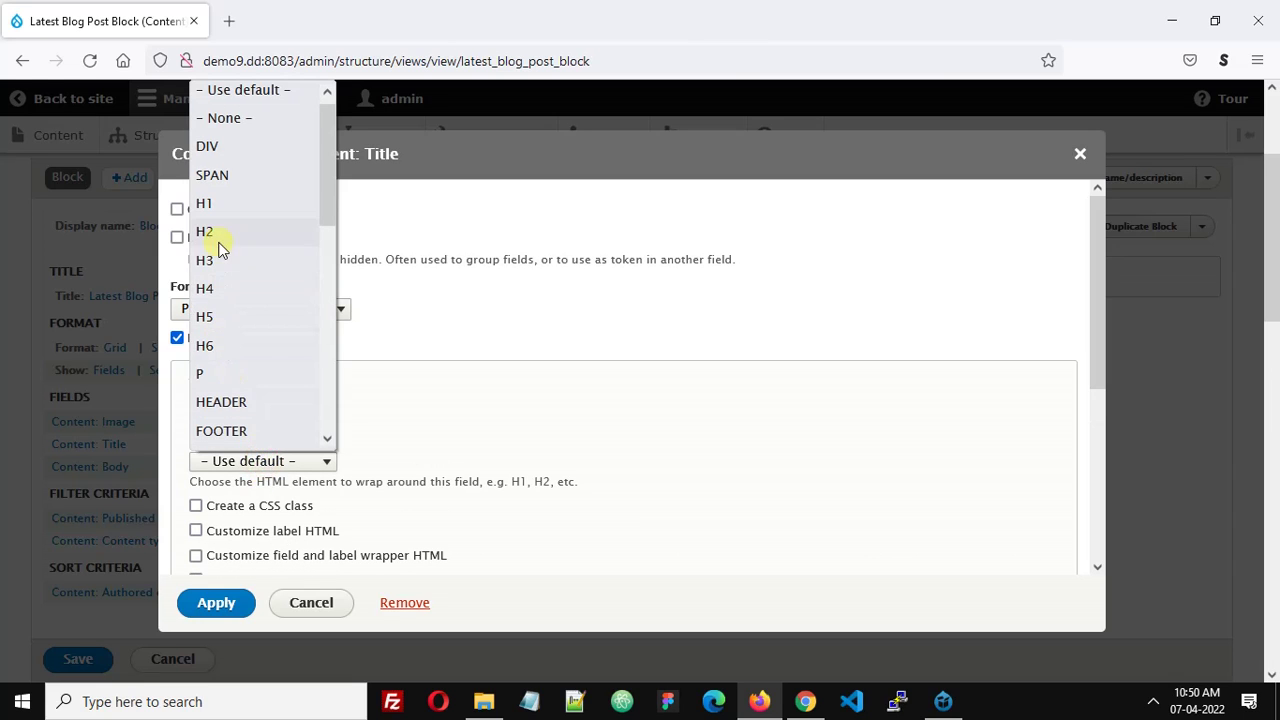
click(220, 288)
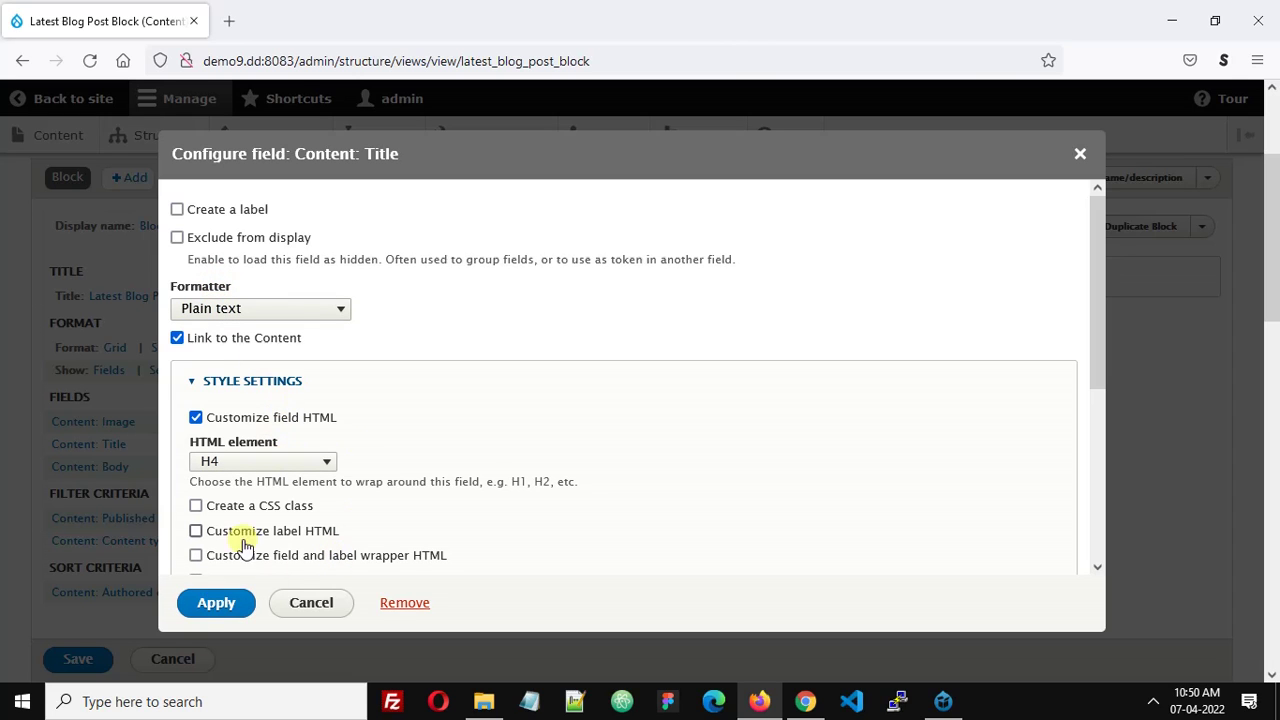
click(223, 600)
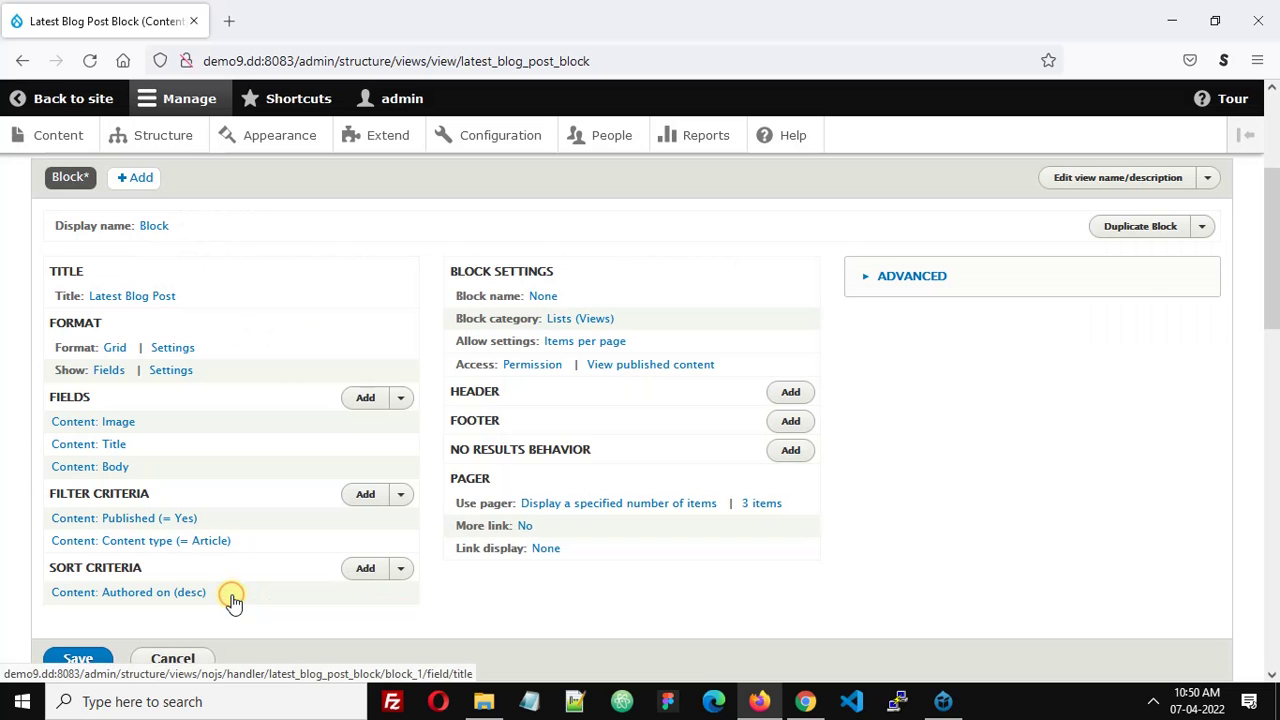
scroll(200, 595, down, 3)
click(54, 470)
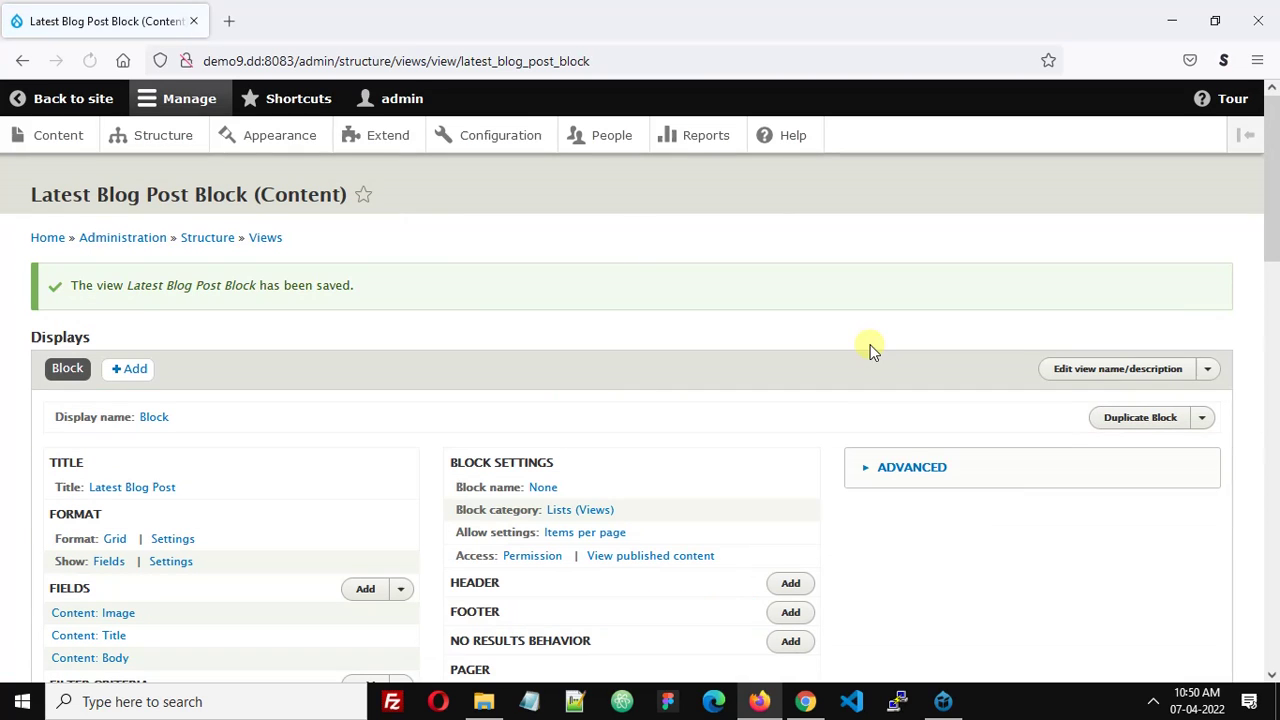
Open the site's Structure page in a new browser tab and go to Block layout.
right_click(166, 135)
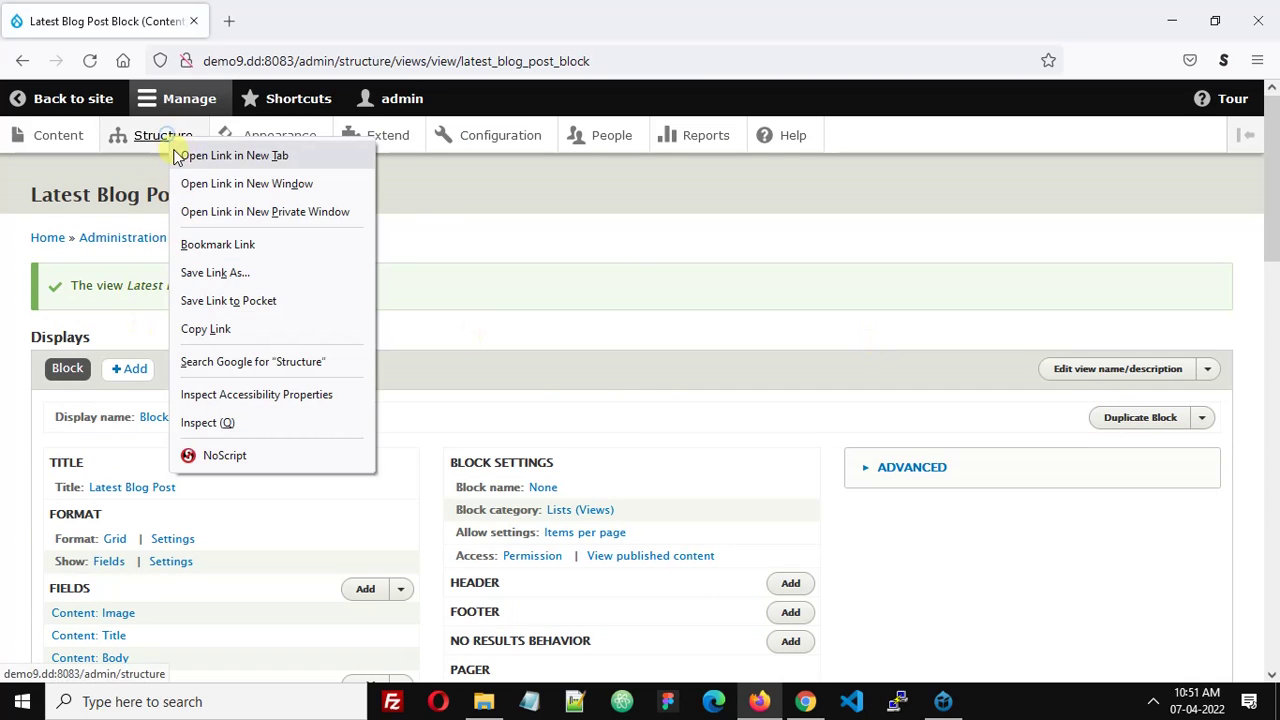
click(183, 154)
click(266, 30)
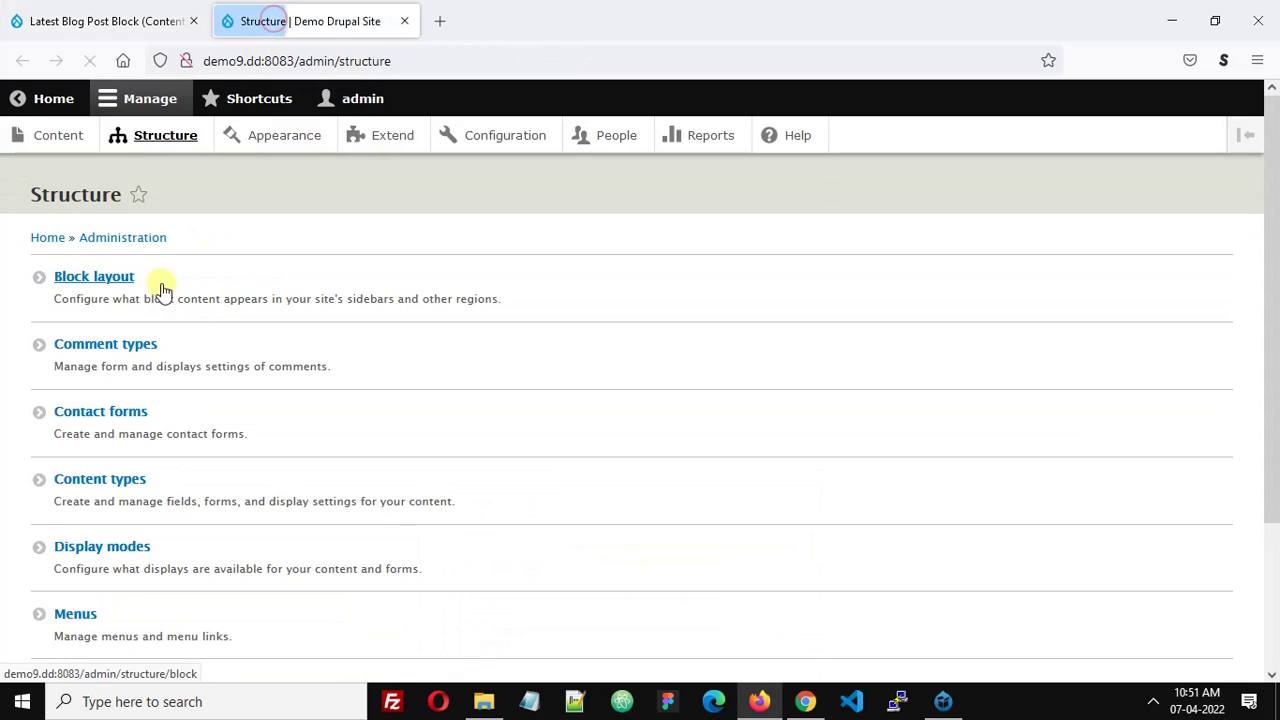
click(91, 287)
Place the Latest Blog Post Block in the Homepage Content region, filtering the blocks by "latest", and save it with its default settings.
scroll(260, 465, down, 5)
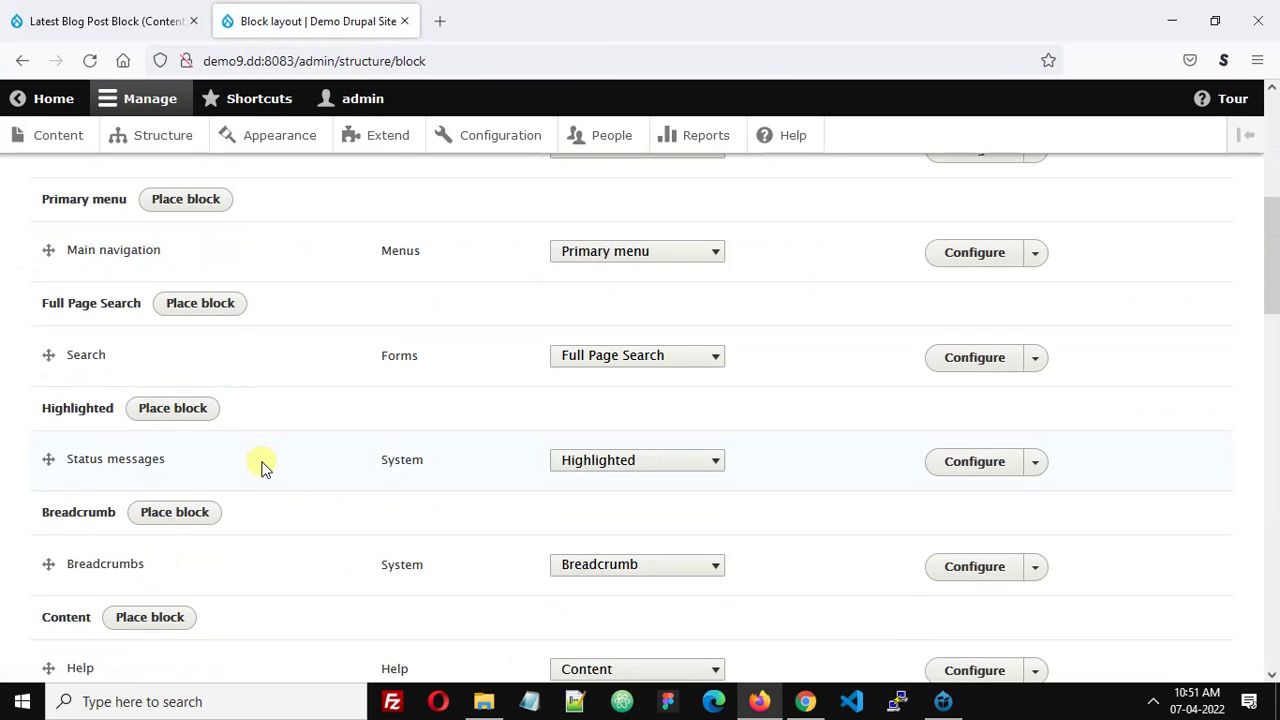
scroll(260, 465, down, 7)
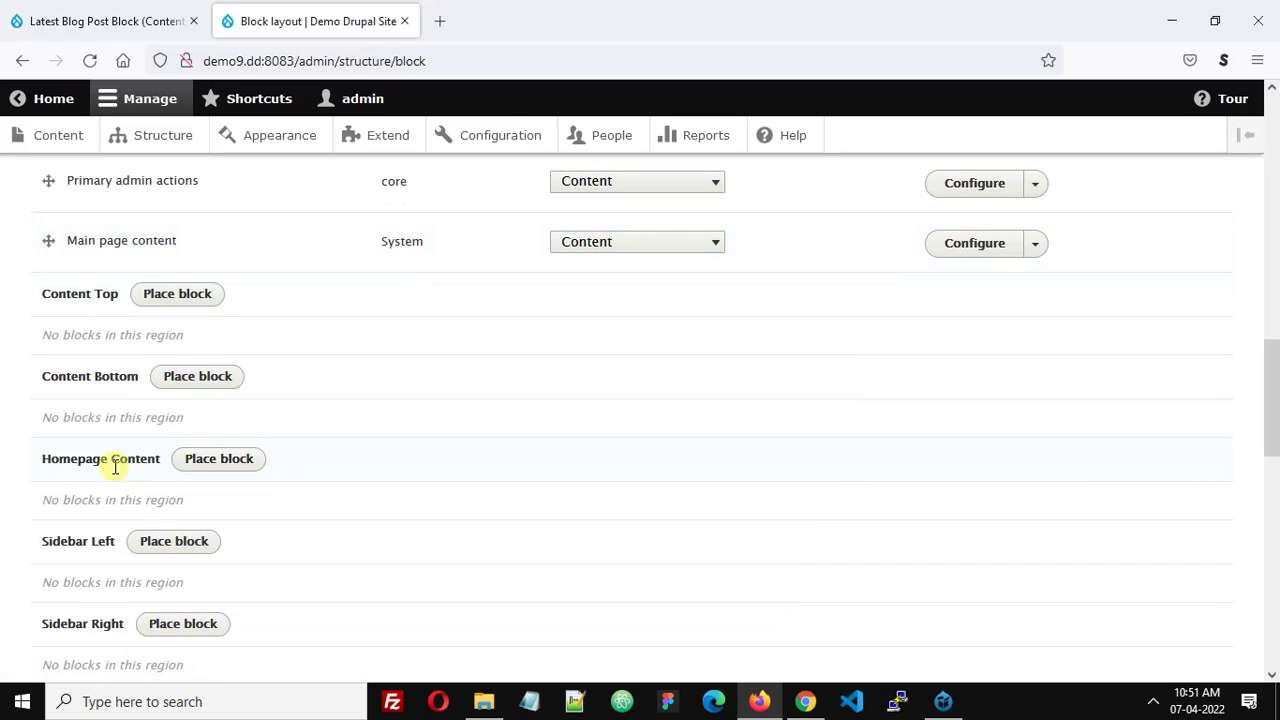
click(219, 461)
click(416, 251)
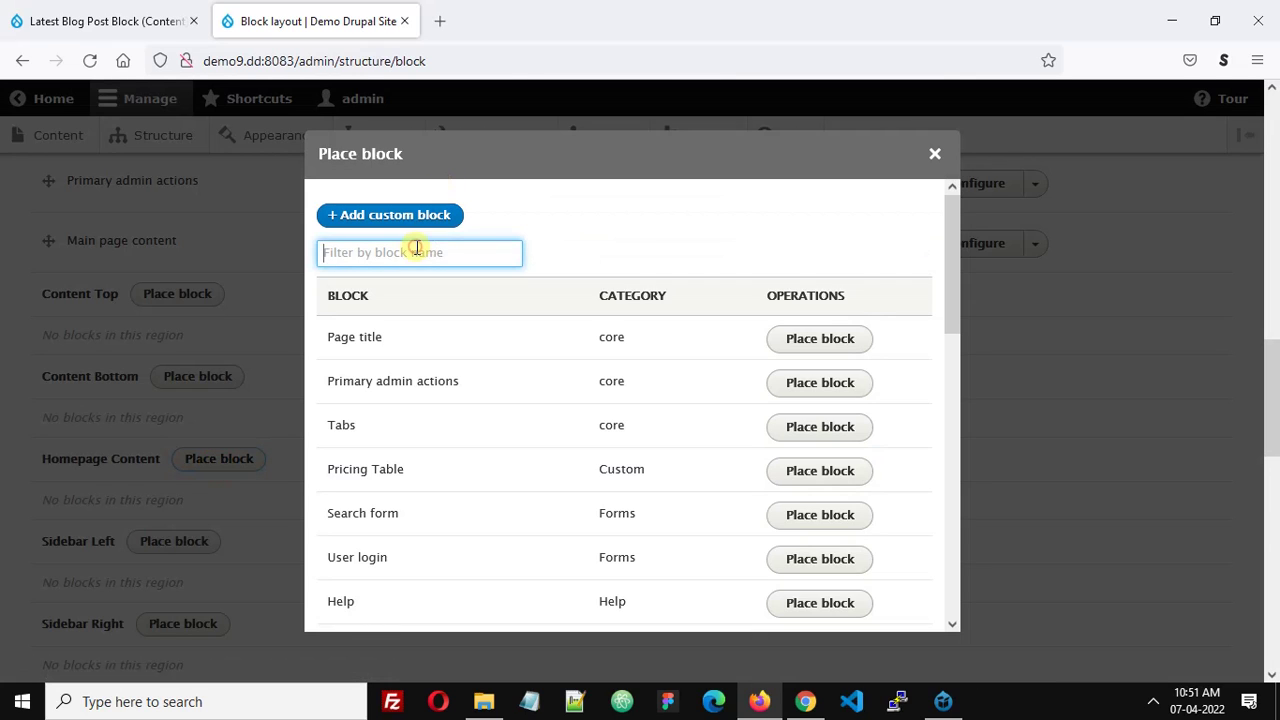
text(latest)
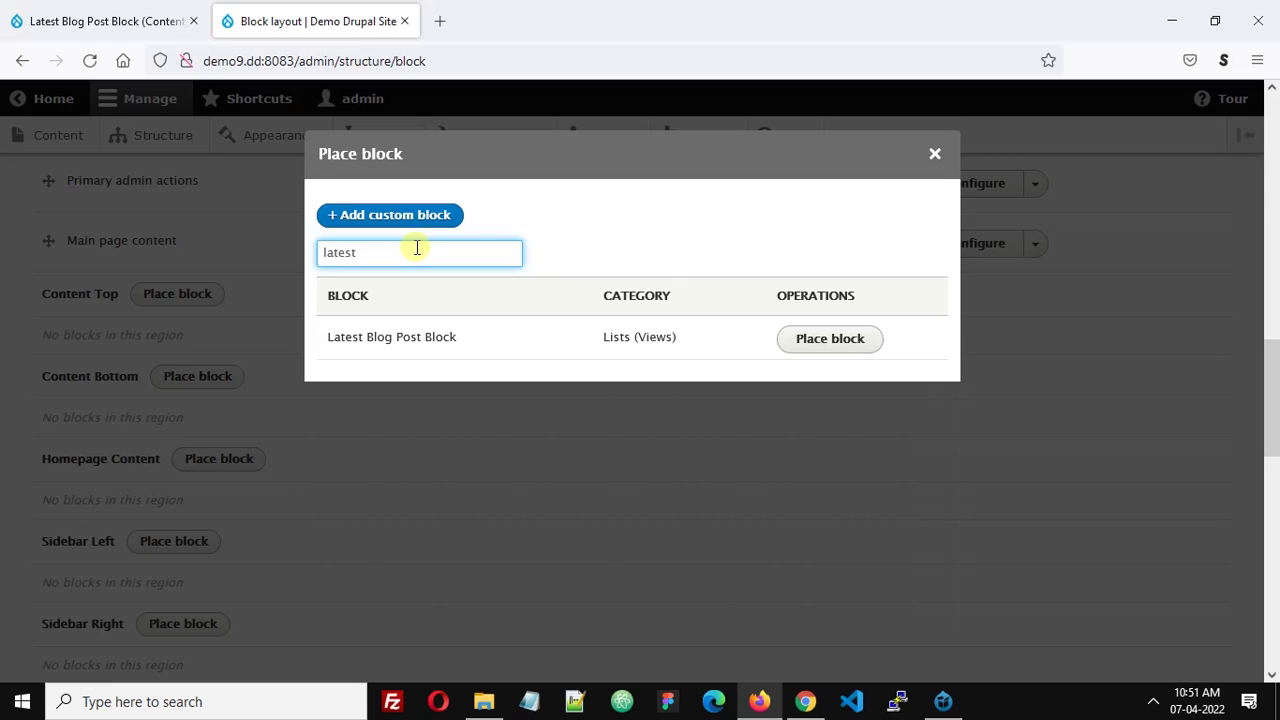
click(858, 346)
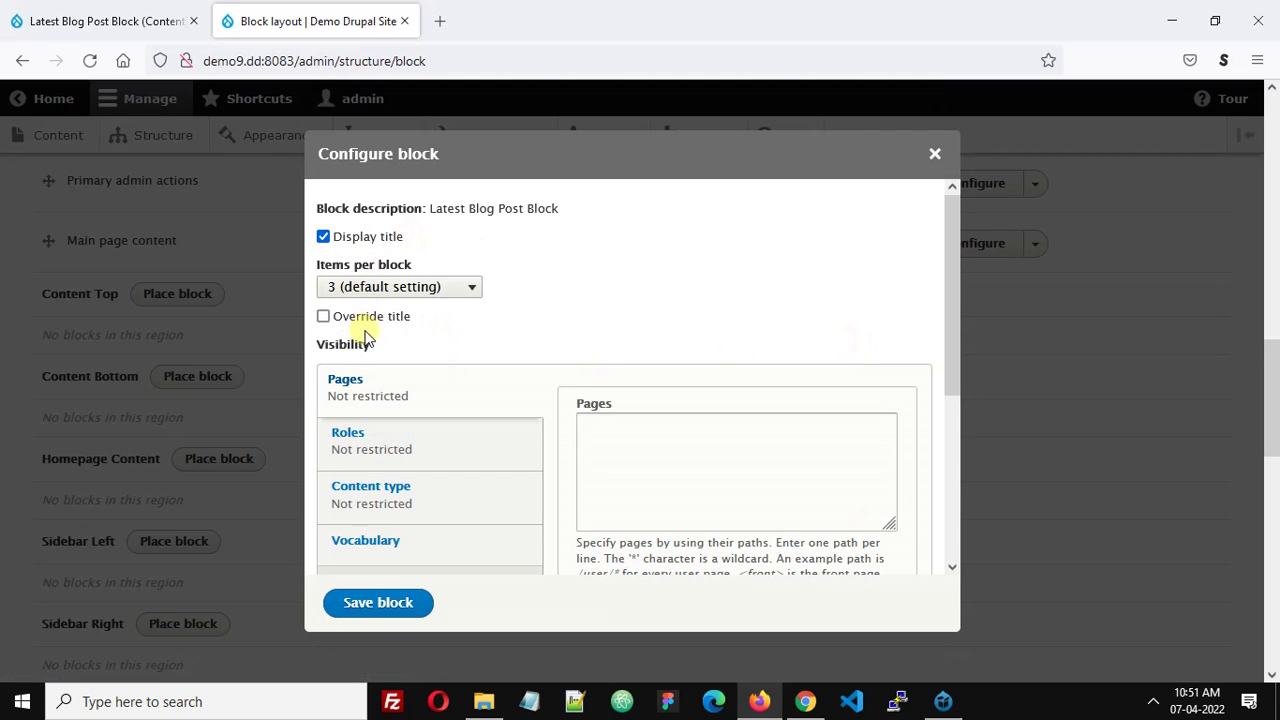
click(375, 603)
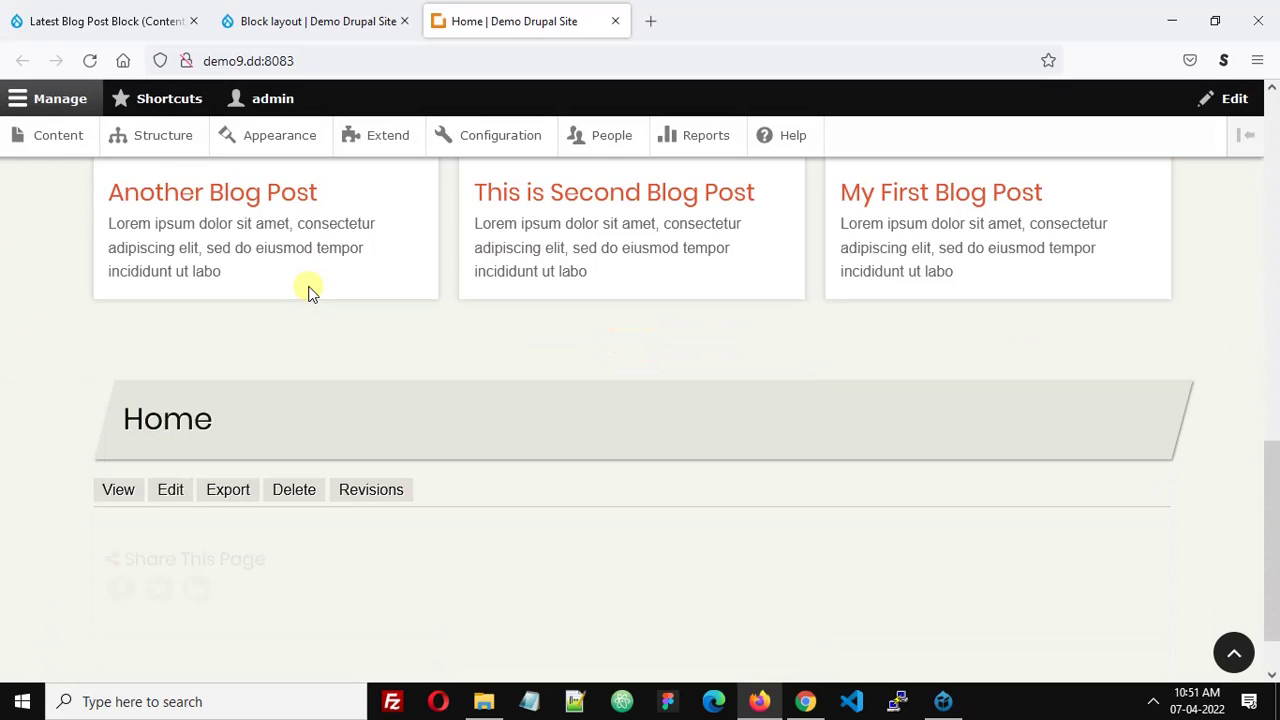
Examine the Latest Blog Post section on the site's homepage.
scroll(308, 286, up, 3)
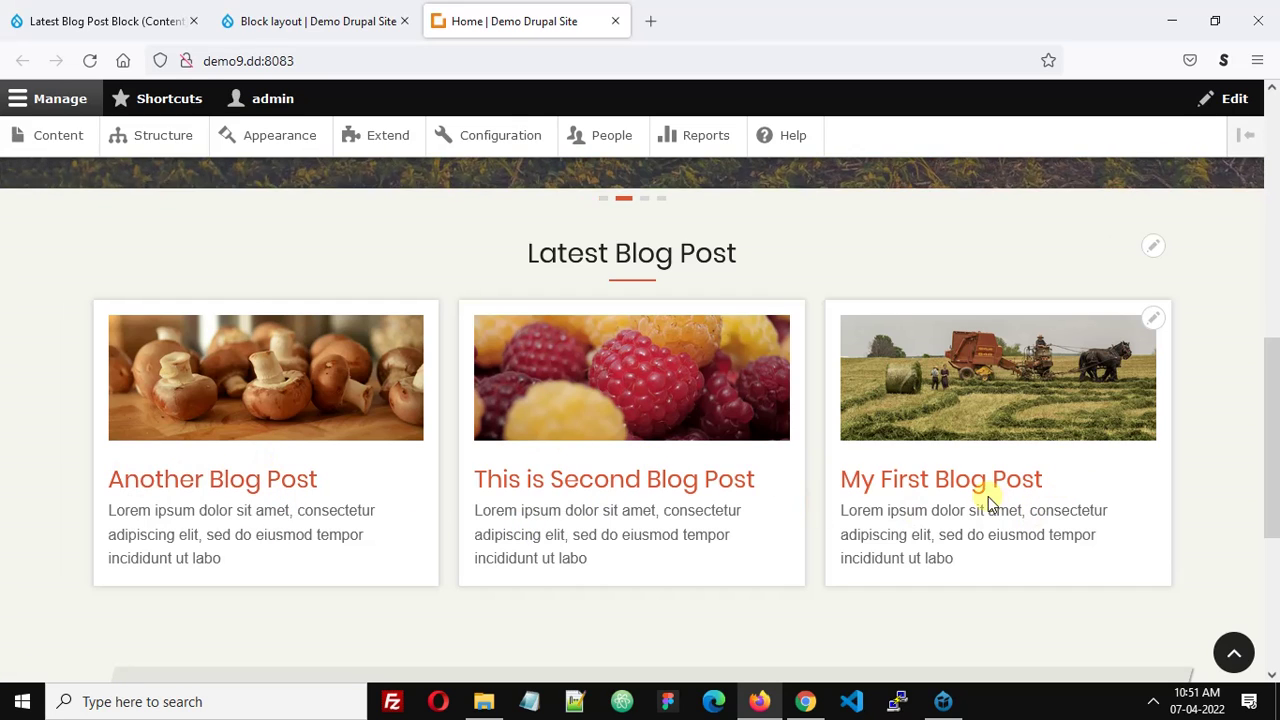
scroll(262, 418, down, 2)
scroll(440, 440, up, 2)
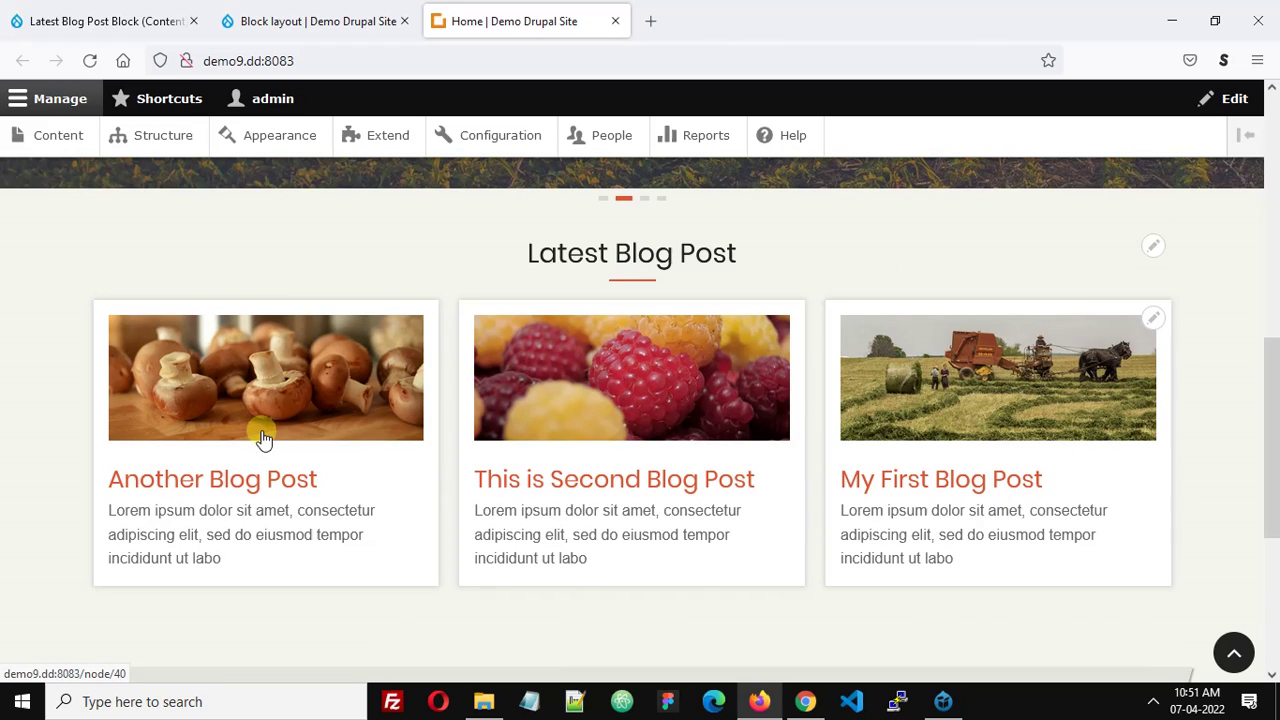
scroll(757, 405, up, 2)
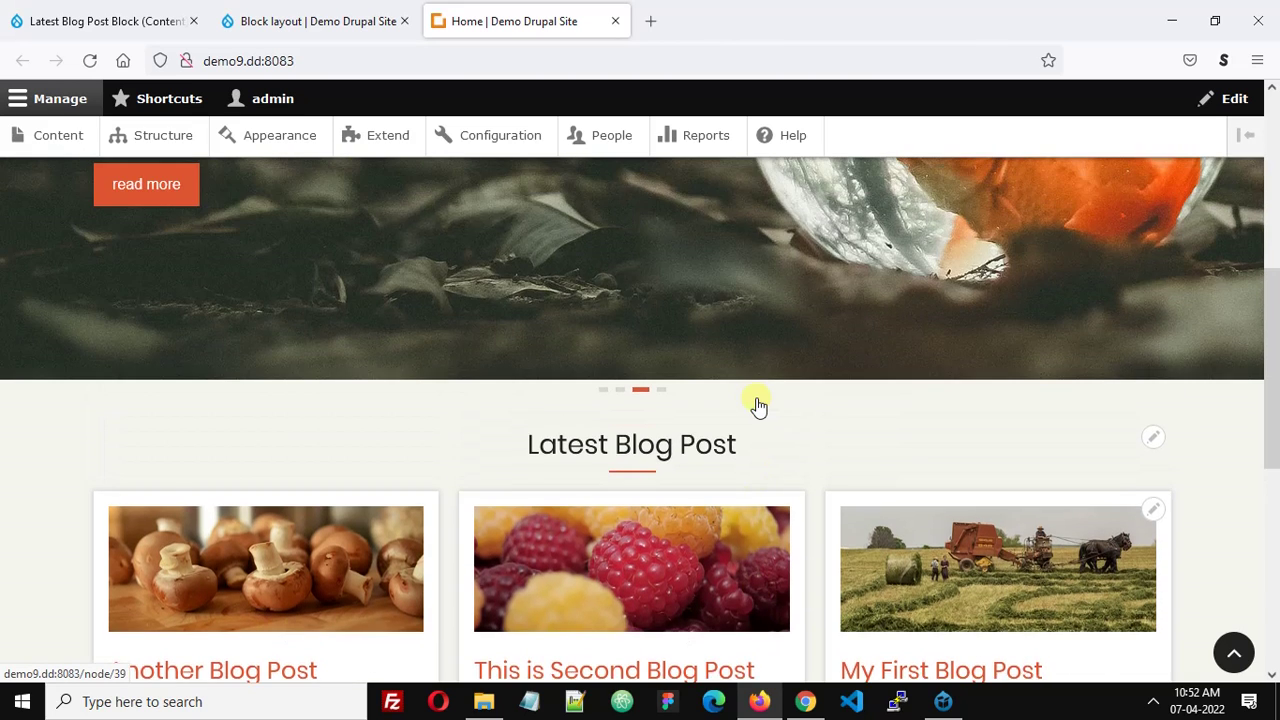